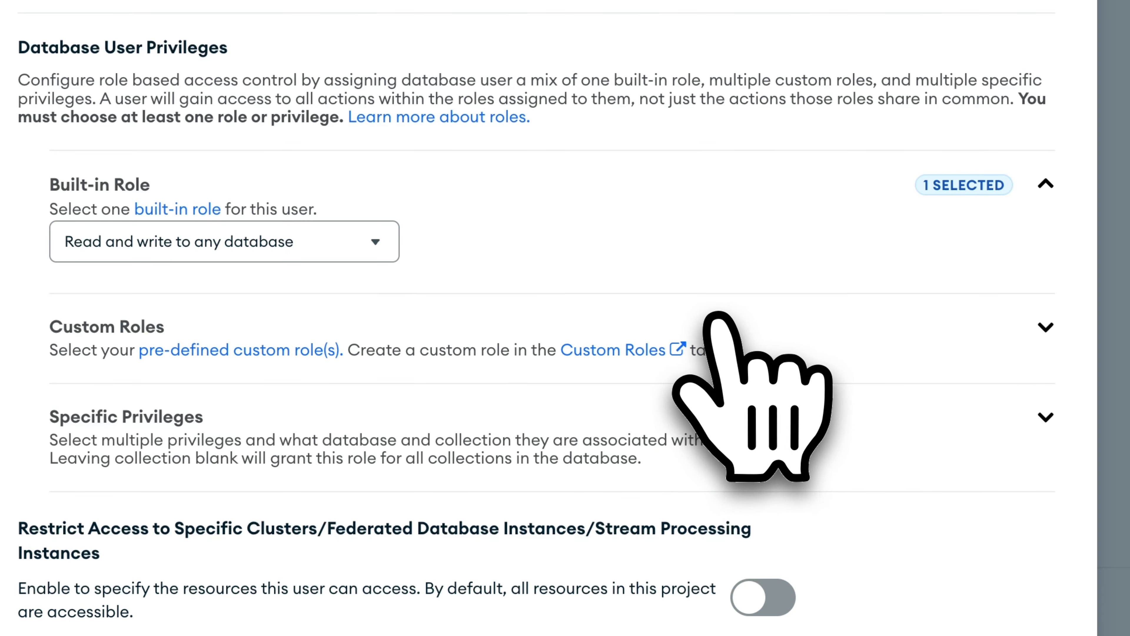
Save the new Atlas database user with the Read and write to any database role.
scroll(714, 320, down, 5)
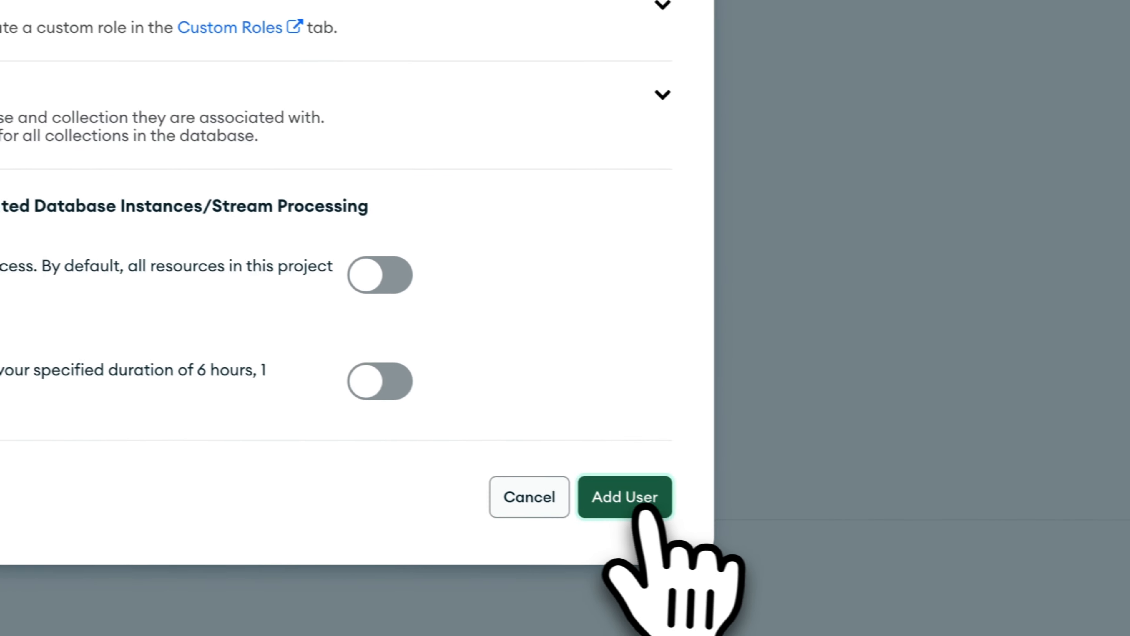
click(641, 511)
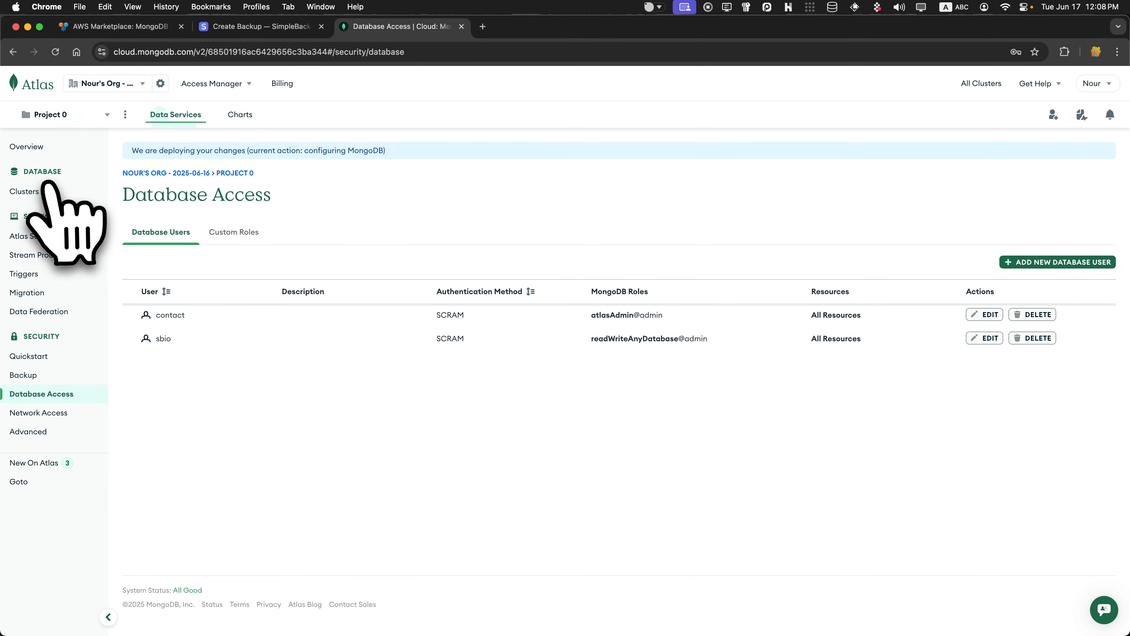
Copy Cluster0's connection string from its Connect > Drivers option in the Clusters overview.
click(40, 190)
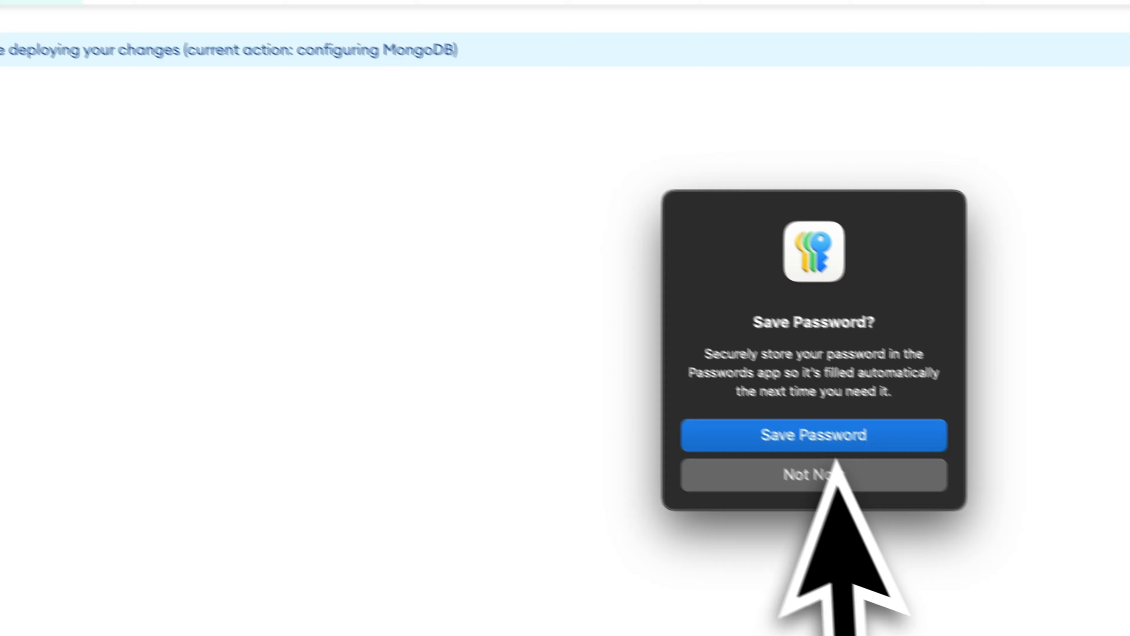
click(575, 376)
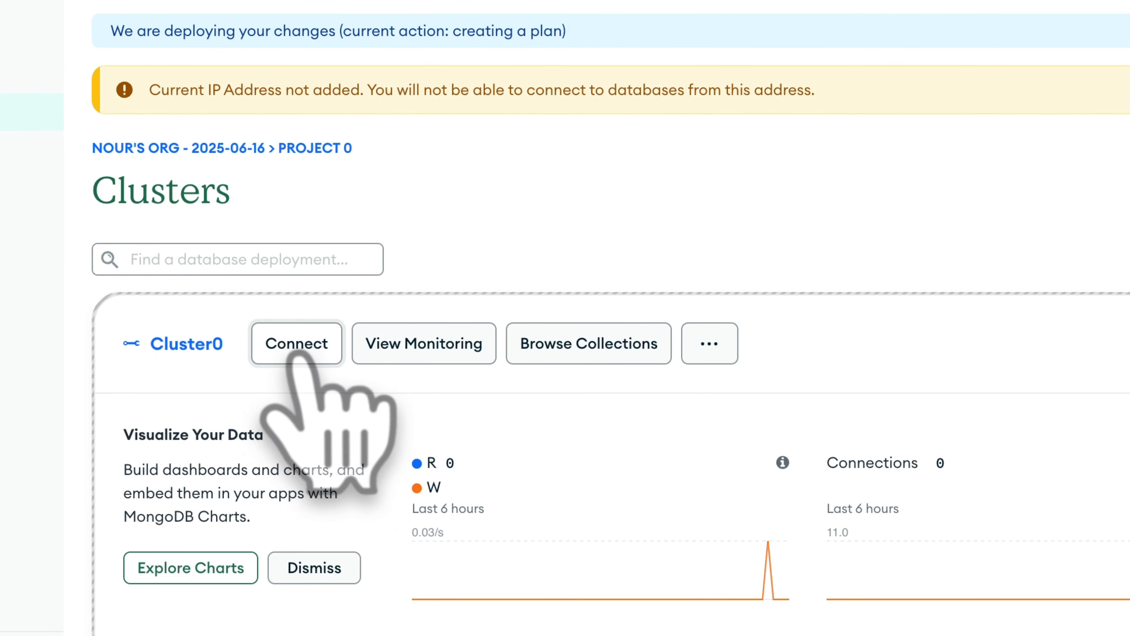
click(297, 352)
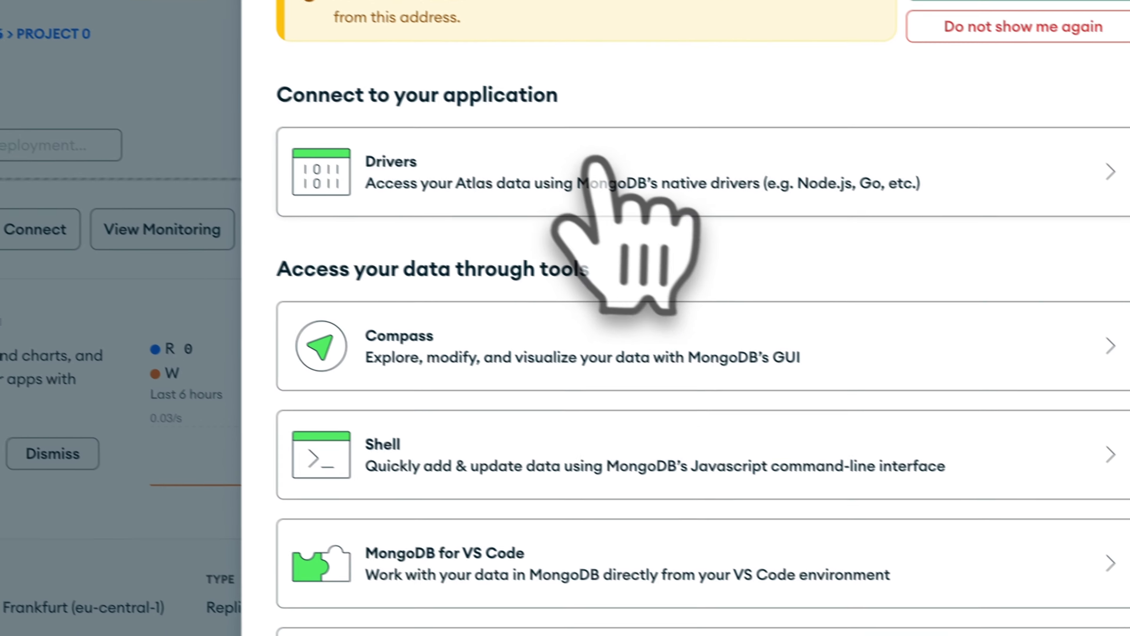
click(597, 160)
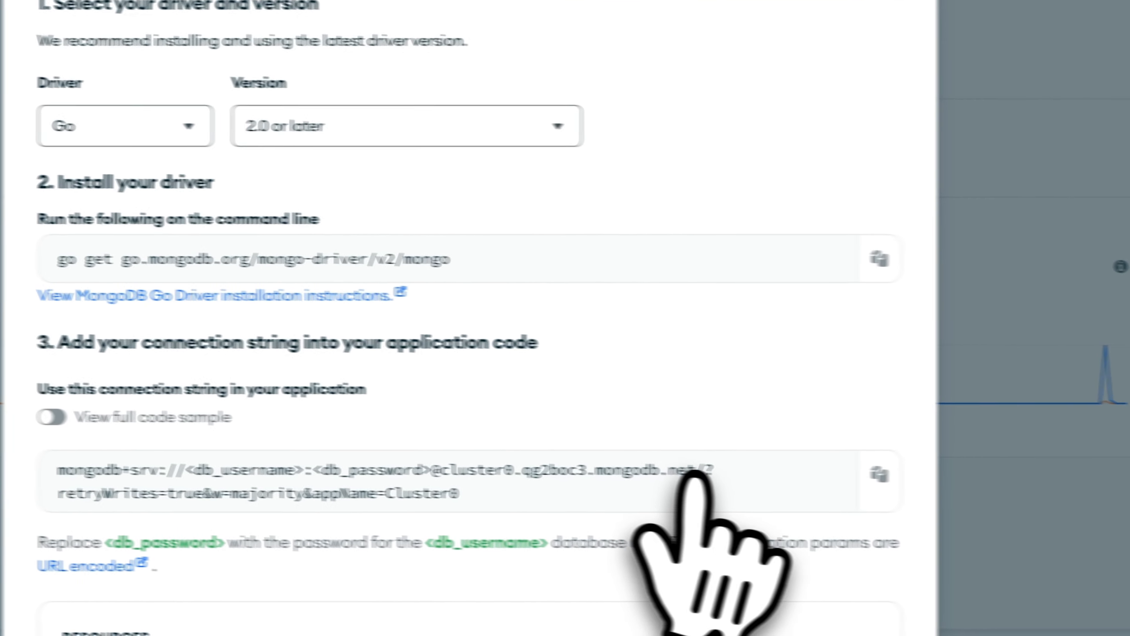
click(879, 474)
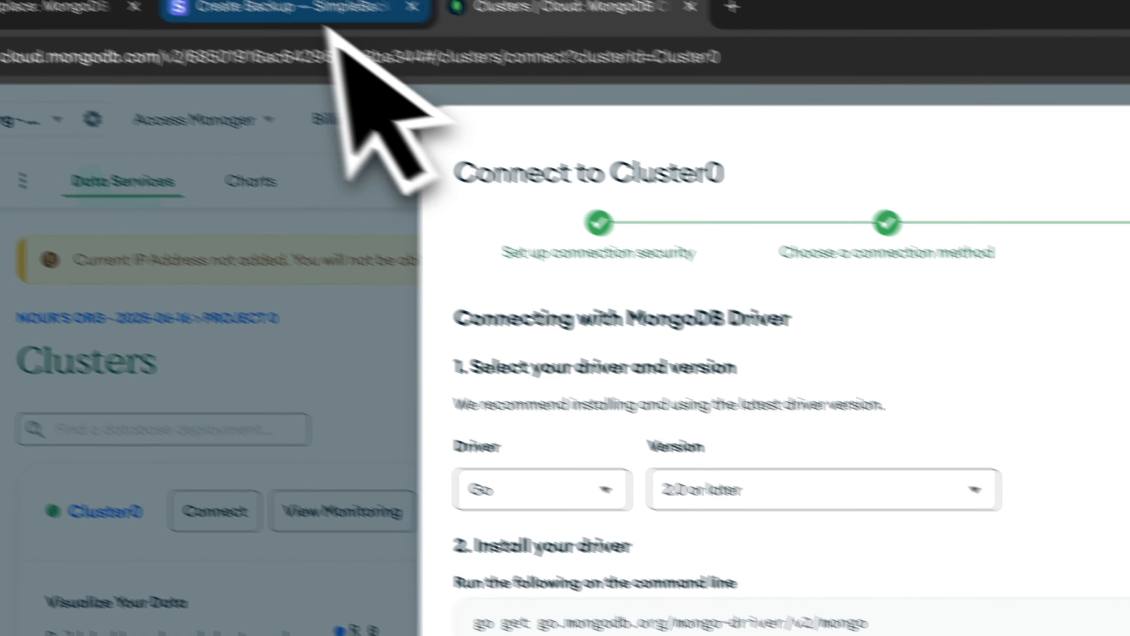
click(326, 14)
Paste Cluster0's connection string and replace its username and password placeholders with the database user's credentials.
scroll(668, 449, down, 10)
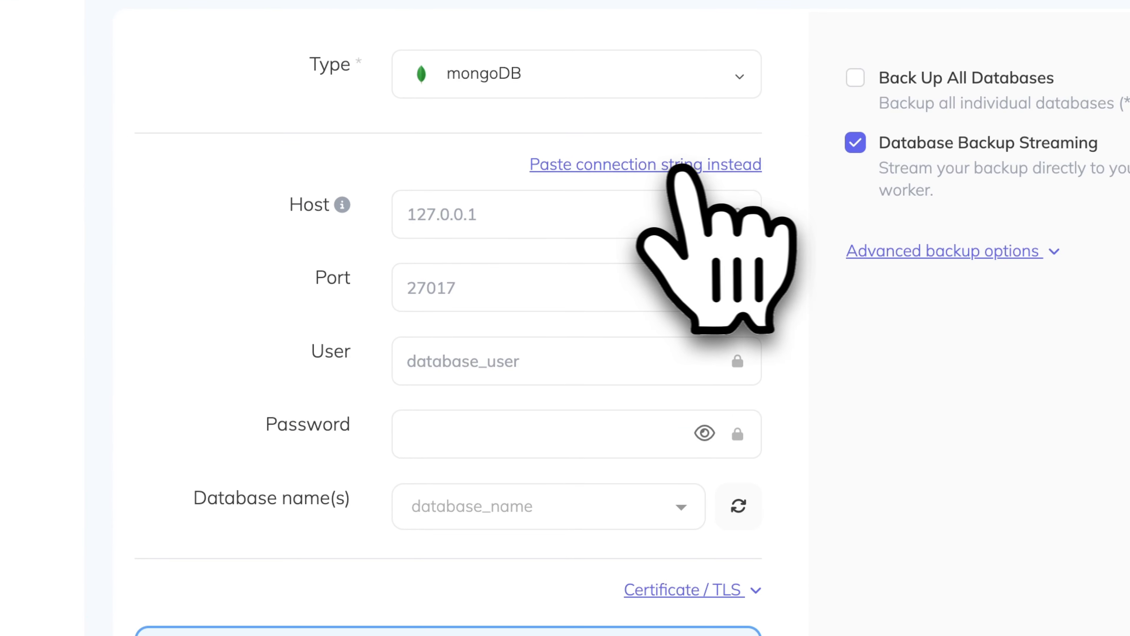
click(681, 169)
click(609, 243)
key(super+v)
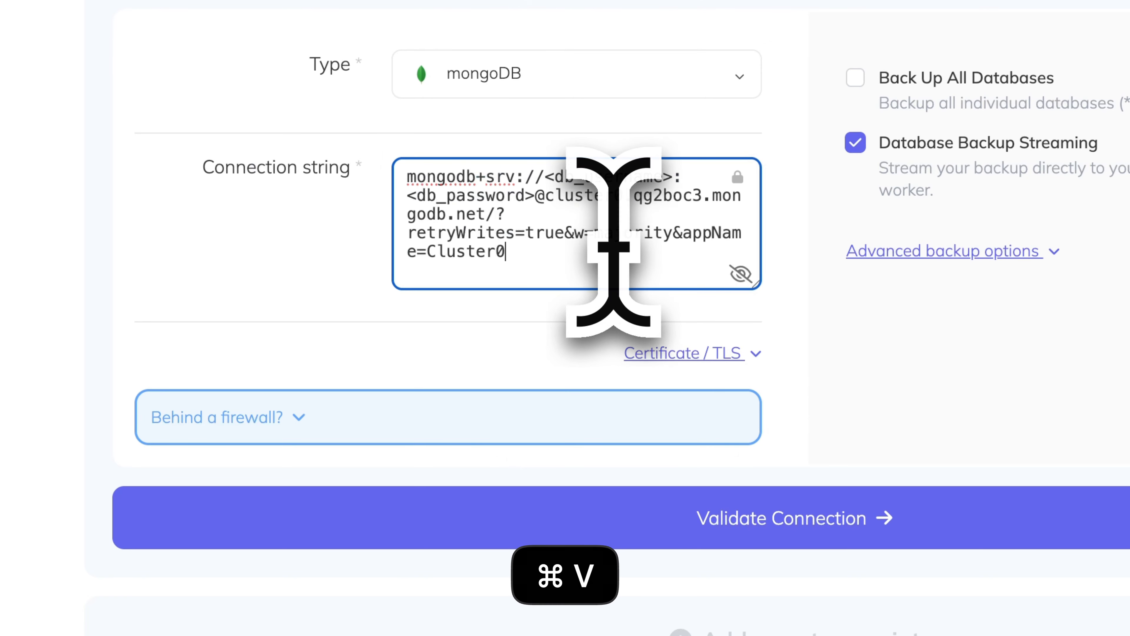
drag(535, 196, 402, 197)
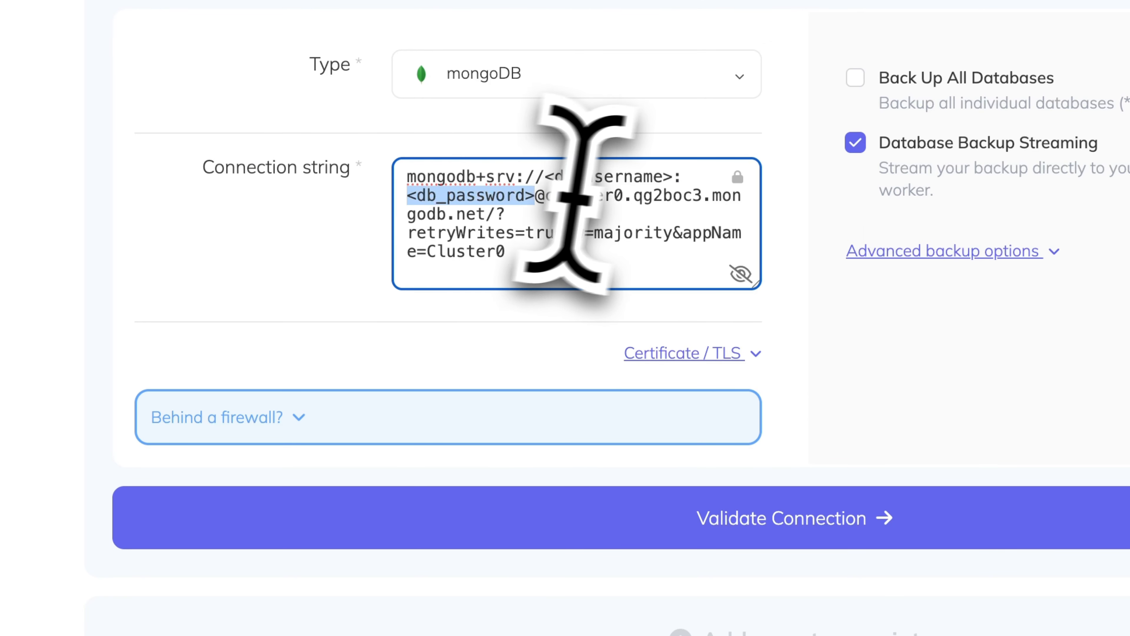
drag(543, 177, 692, 178)
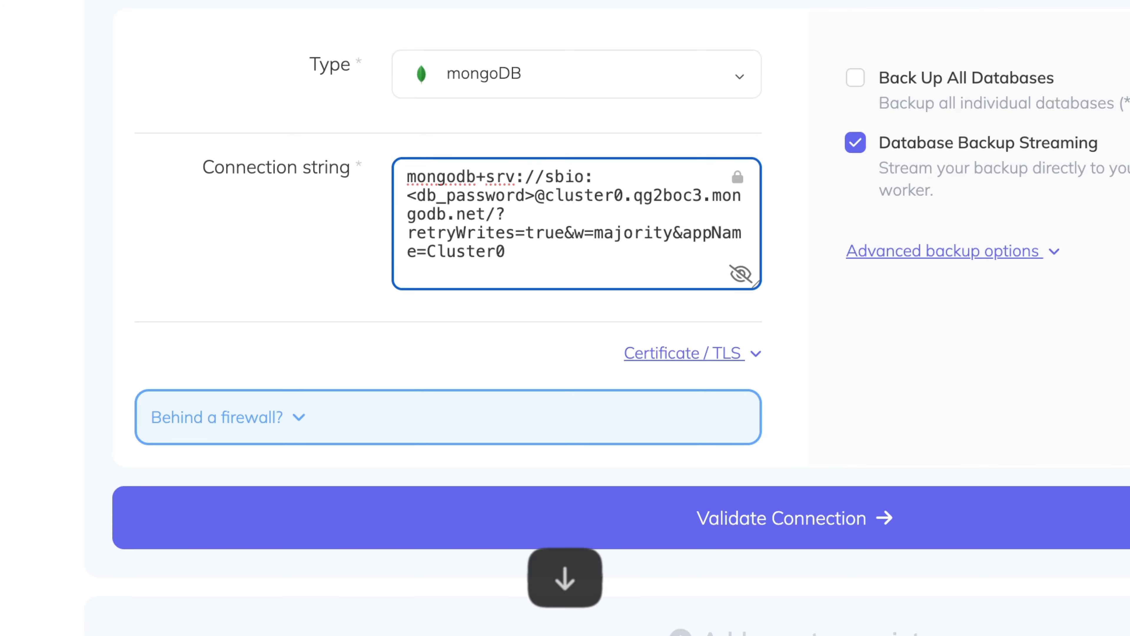
key(shift+alt+Left)
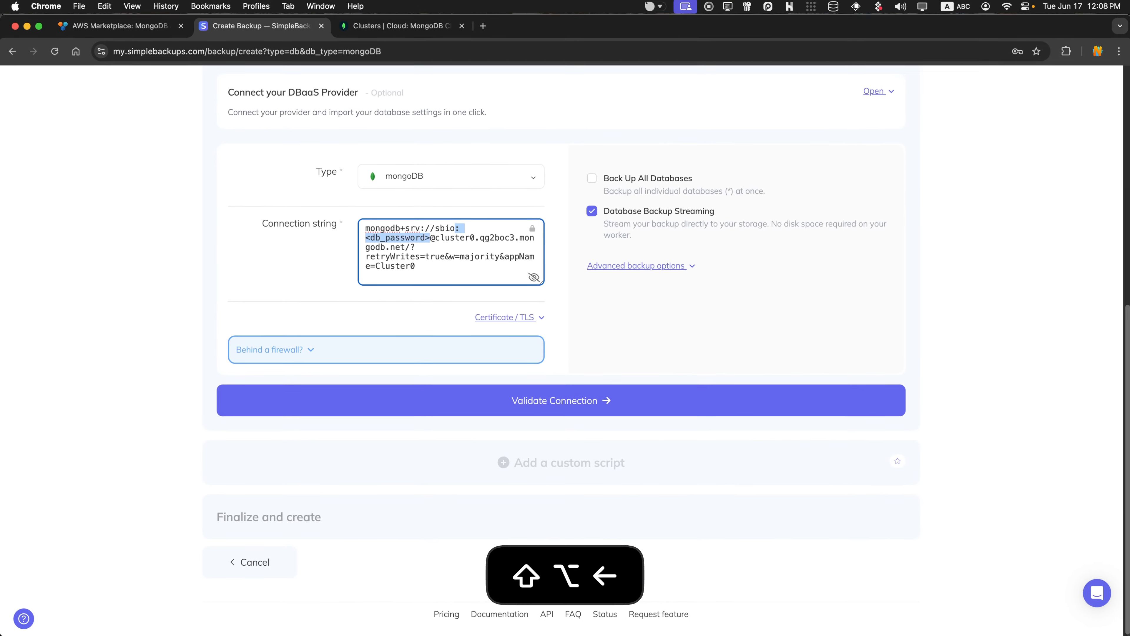
key(shift+Right)
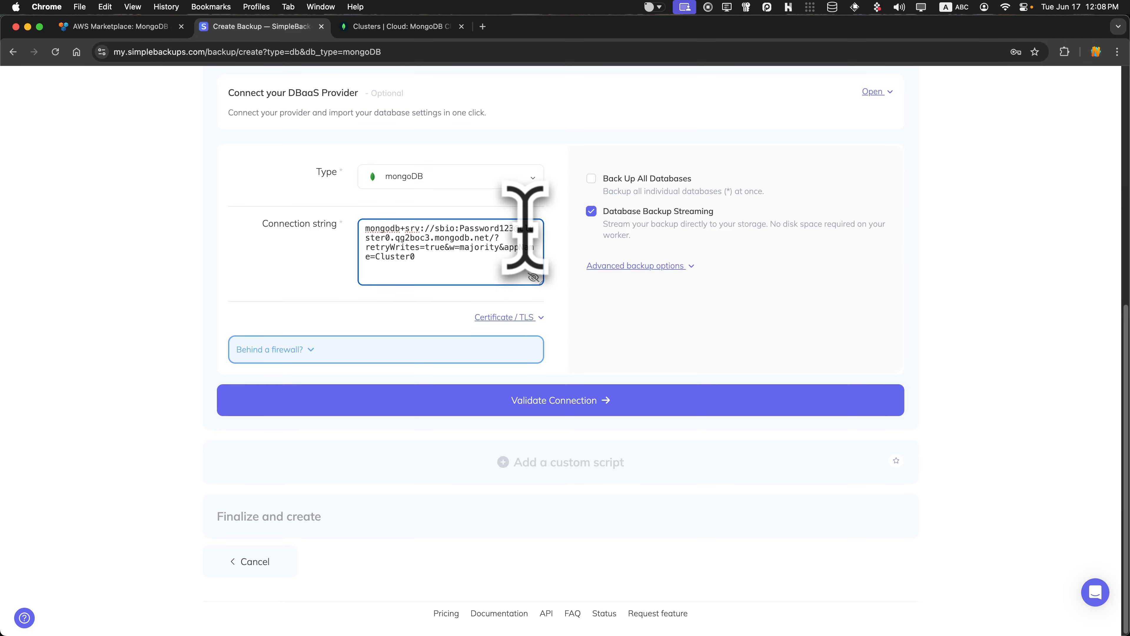
Enable Back Up All Databases and expand the 'Behind a firewall?' IP address list.
scroll(631, 269, up, 1)
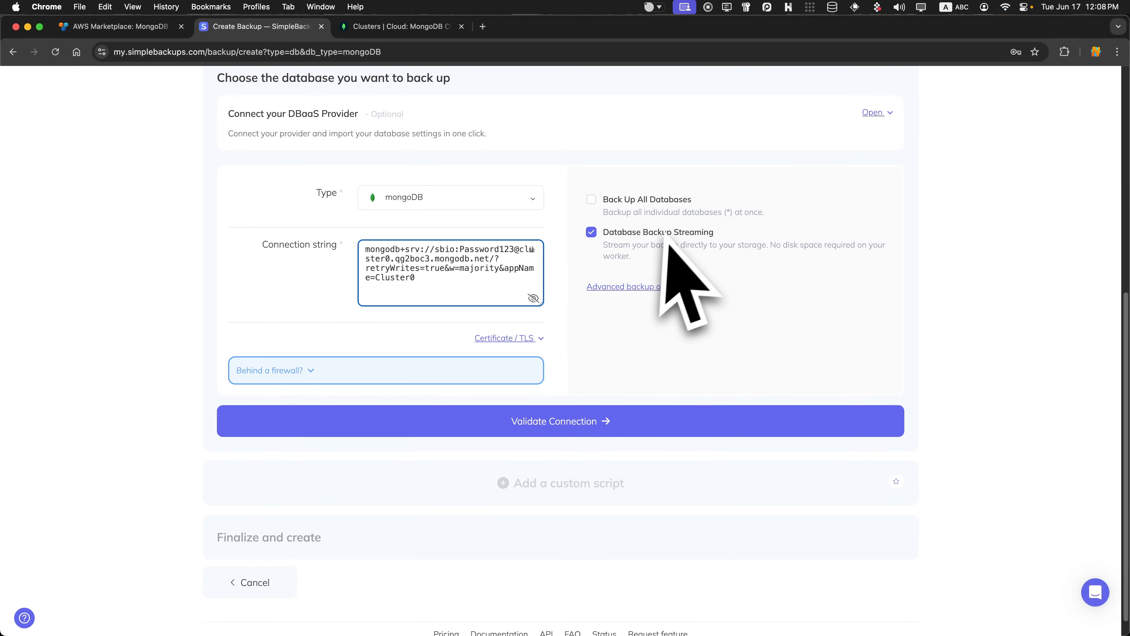
click(658, 215)
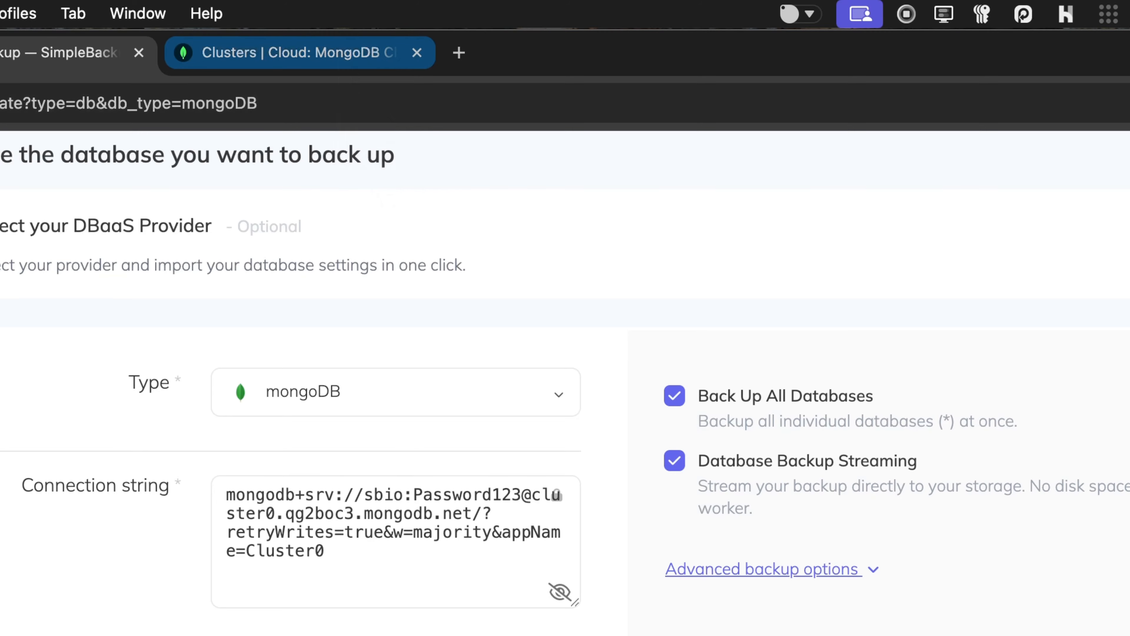
click(343, 54)
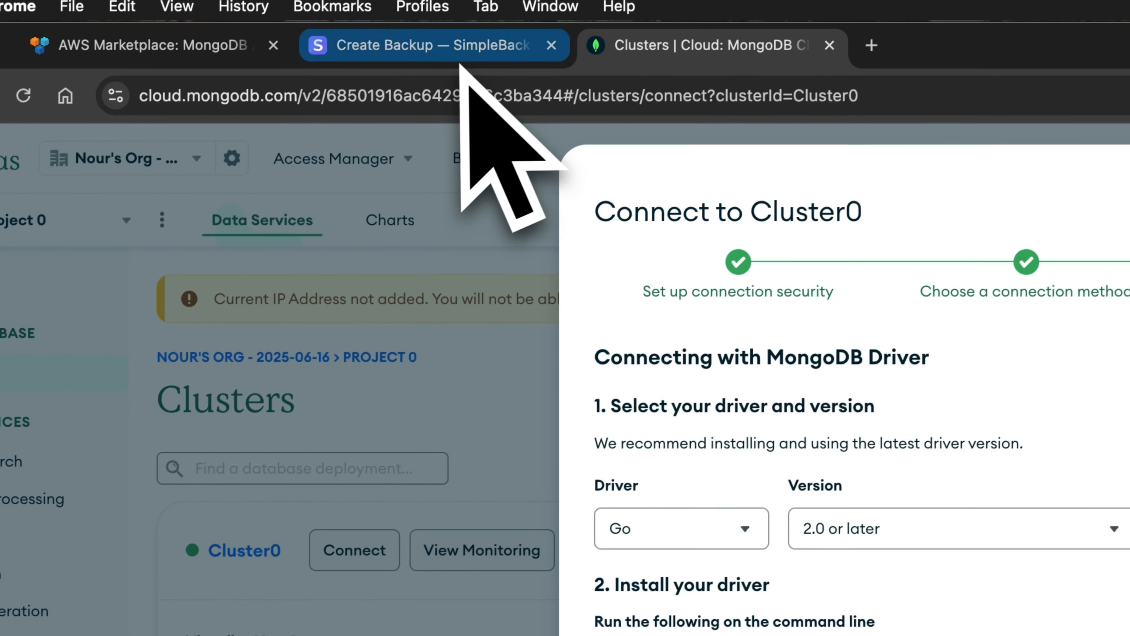
click(531, 4)
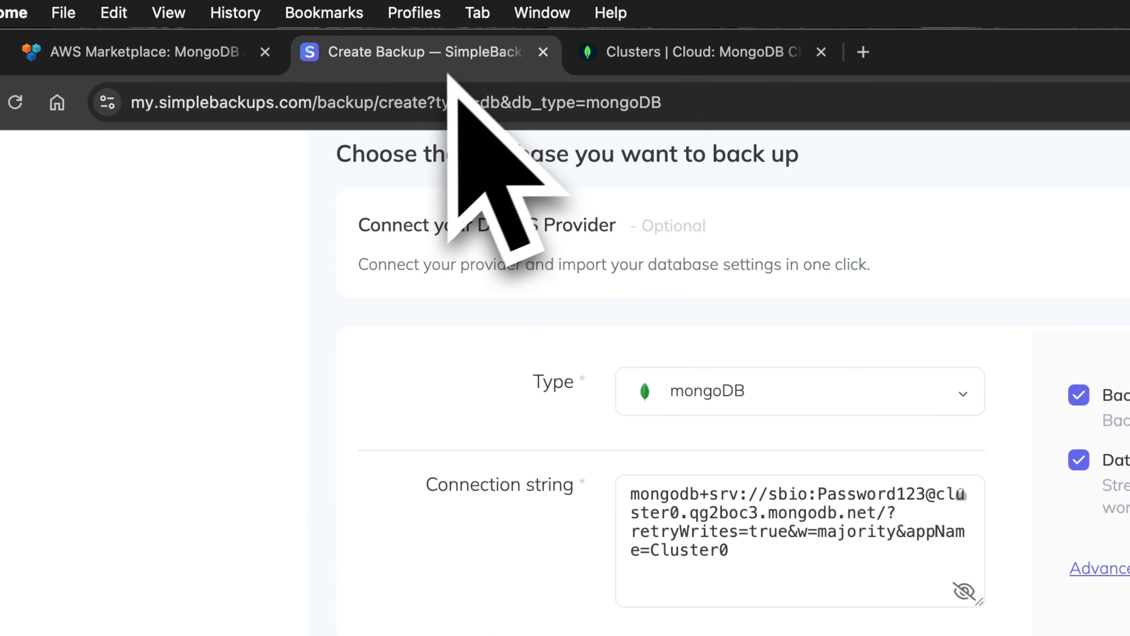
click(598, 632)
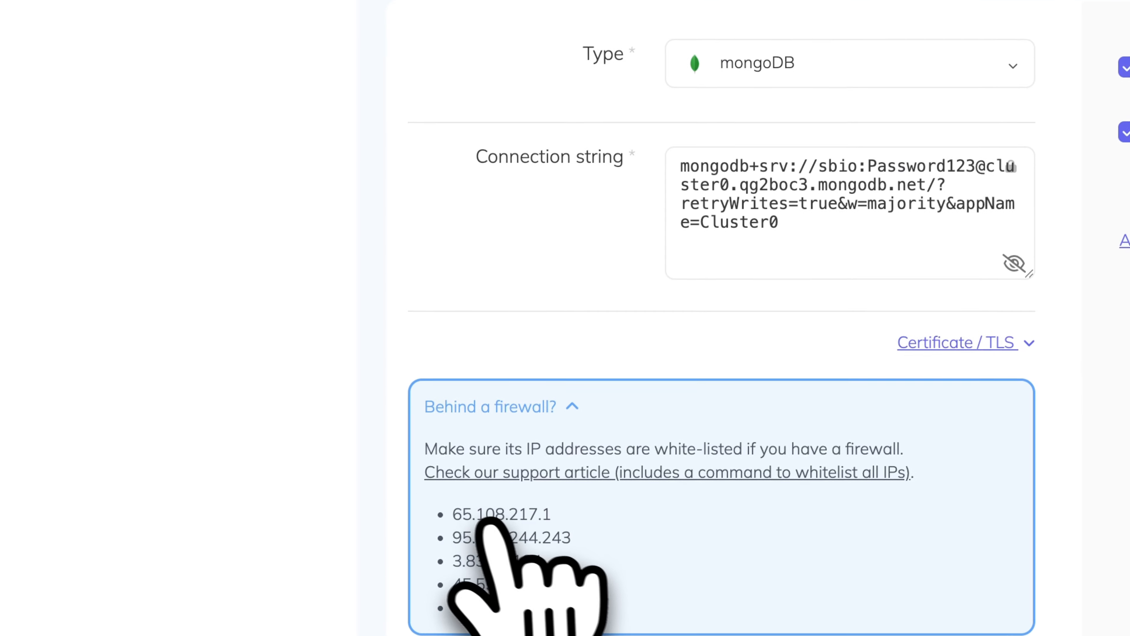
click(611, 17)
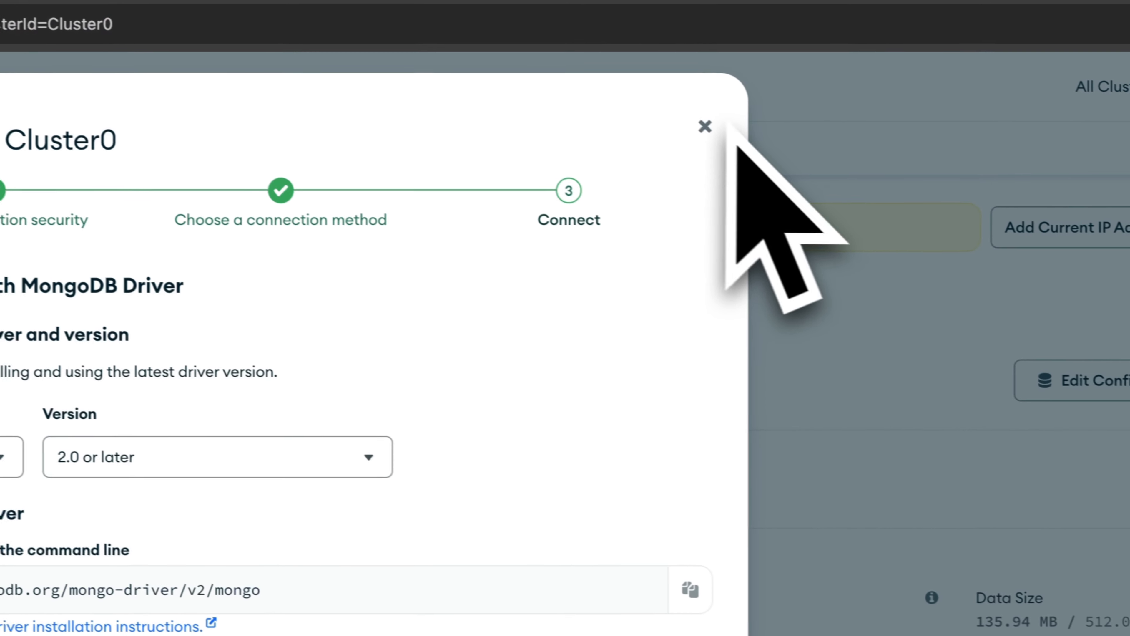
Close the Connect dialog and start a new entry in Atlas Network Access.
click(739, 626)
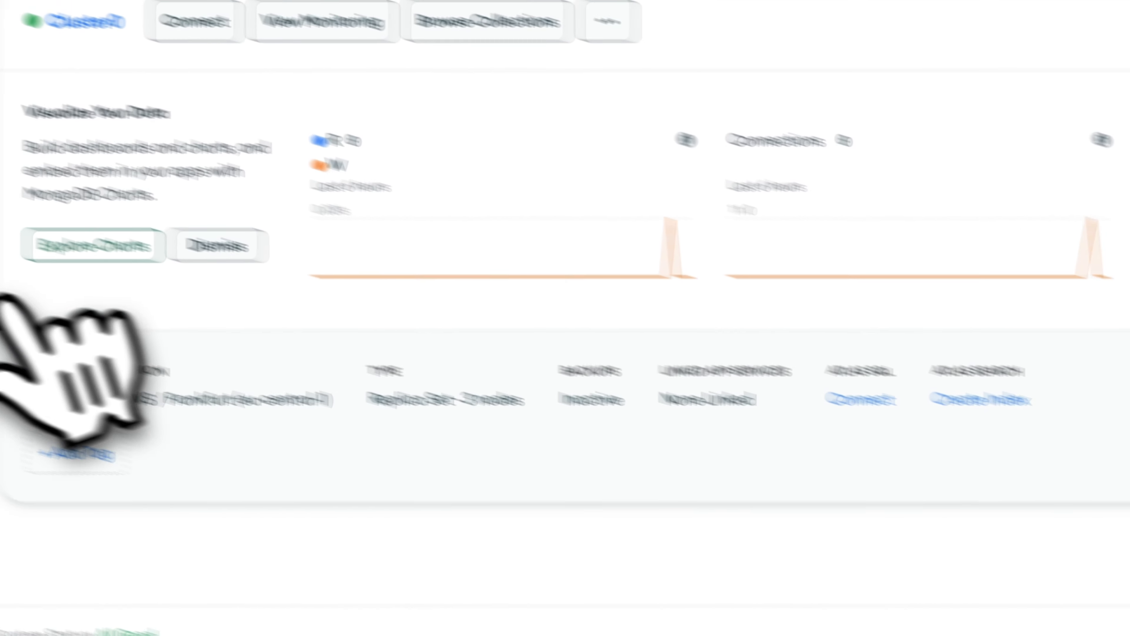
click(72, 356)
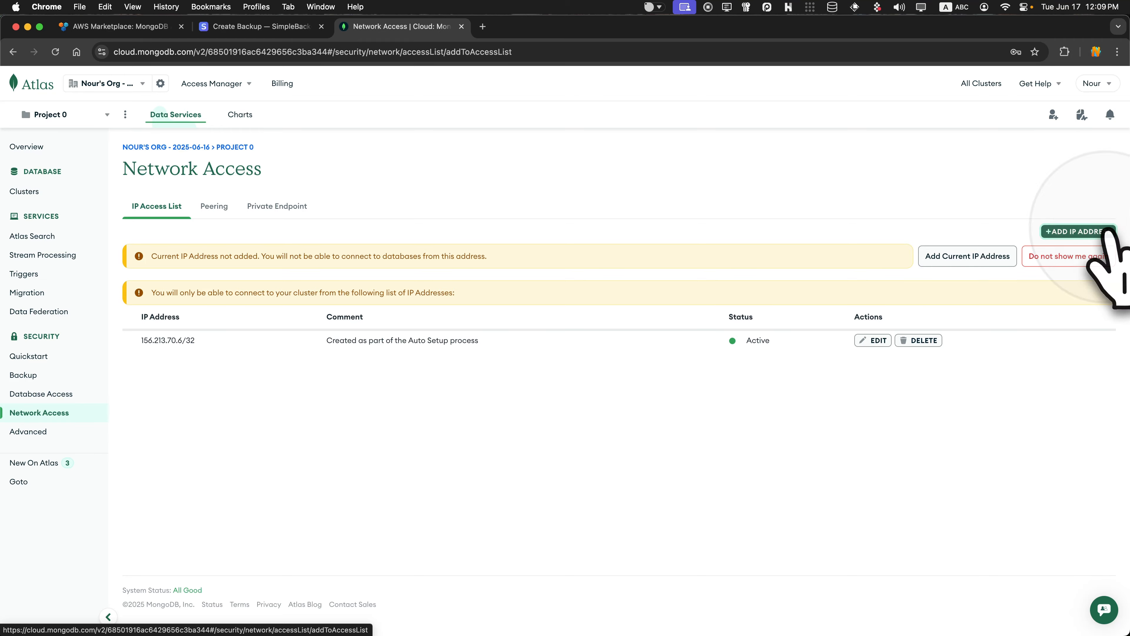
click(1107, 231)
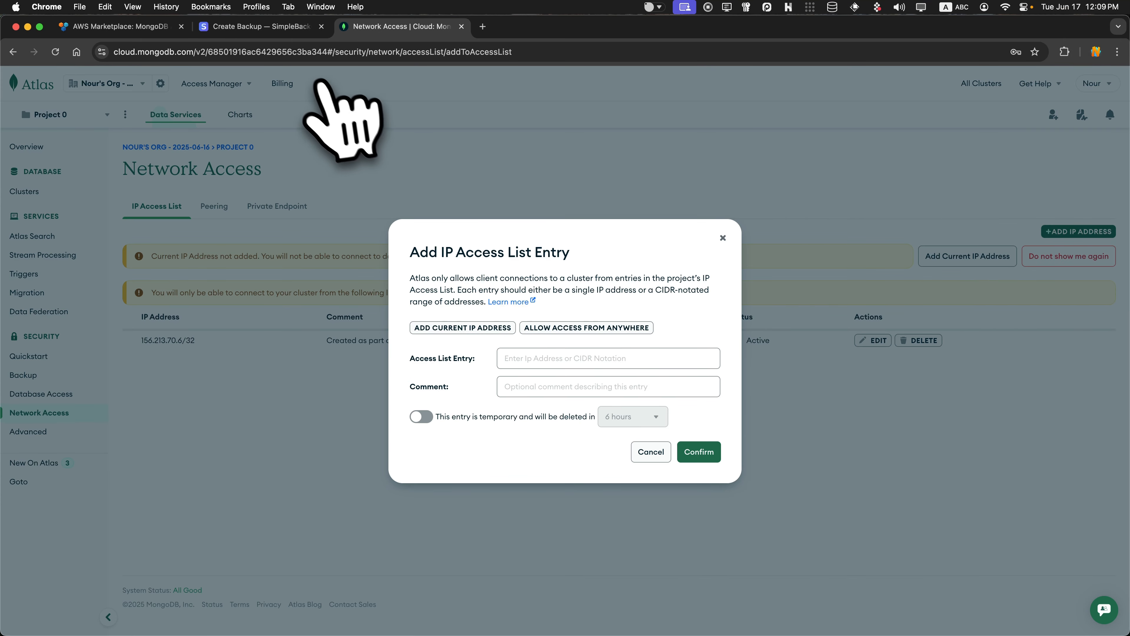
Add SimpleBackups IP 65.108.217.1 to the IP access list, then copy the next IP.
click(259, 26)
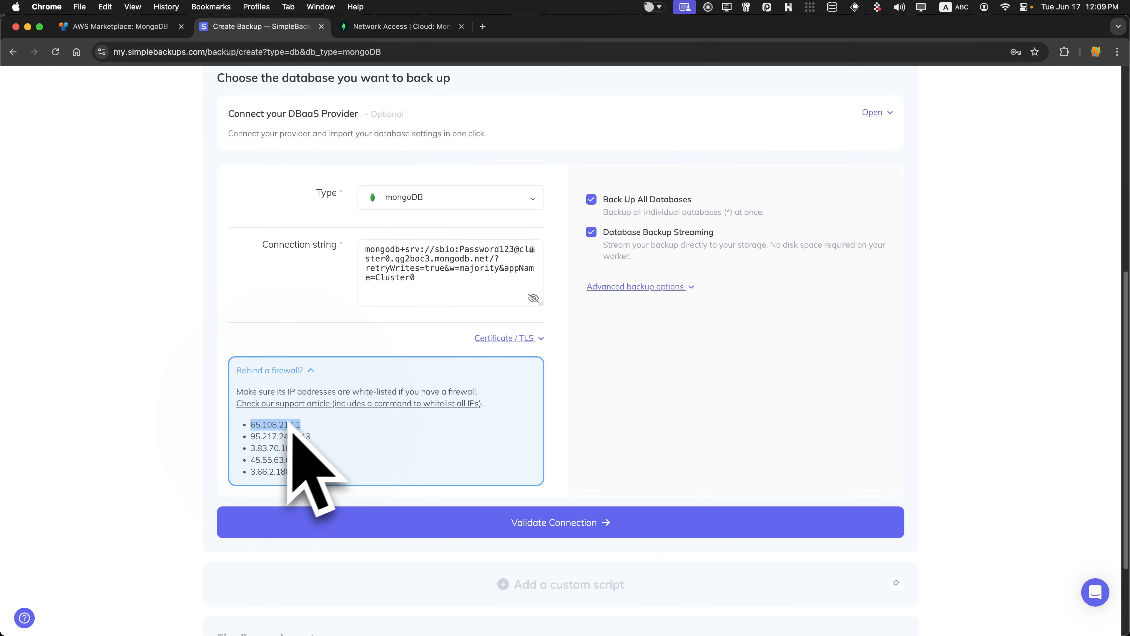
key(super+c)
click(427, 28)
click(609, 359)
key(super+v)
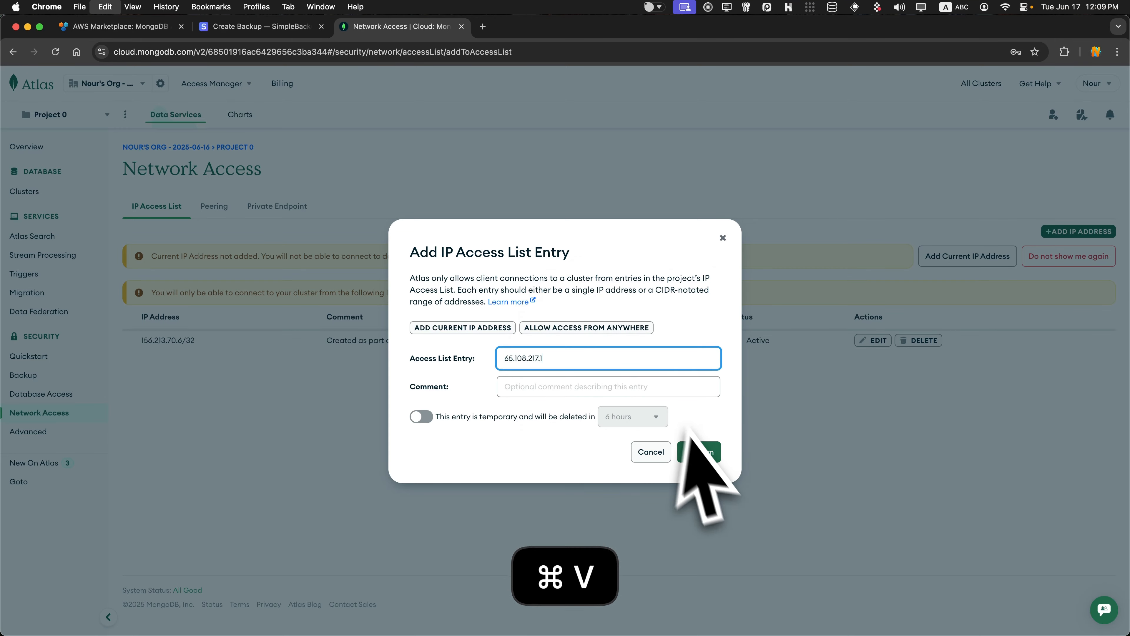
click(705, 454)
click(260, 27)
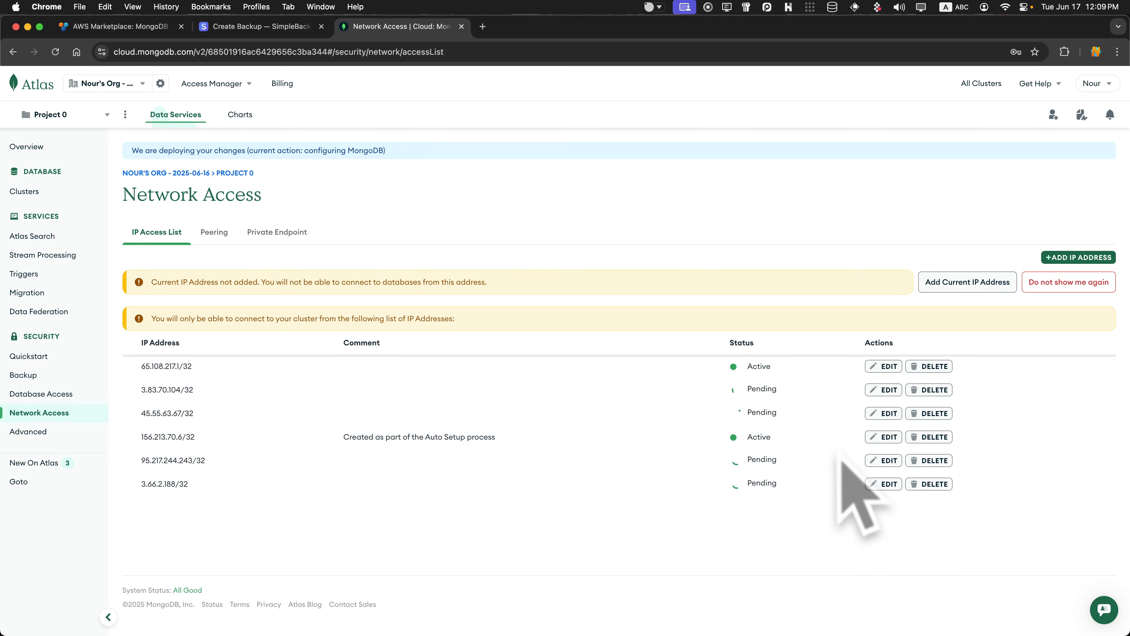
right_click(810, 407)
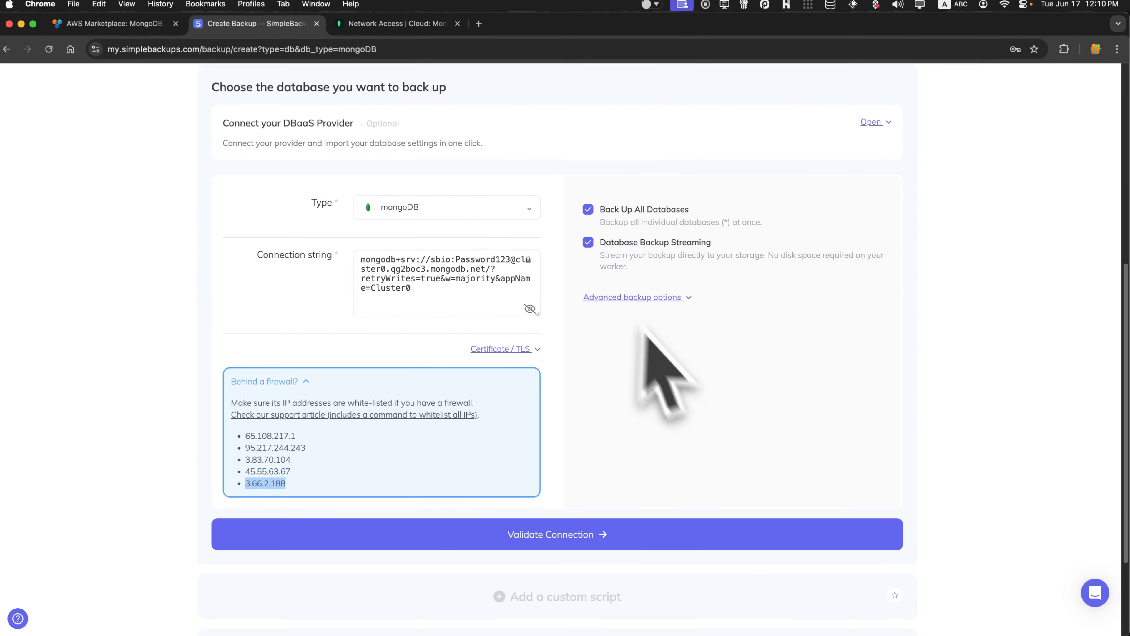
Test the database connection, remove the Weekly schedule, and drop the extra storage destination.
click(658, 534)
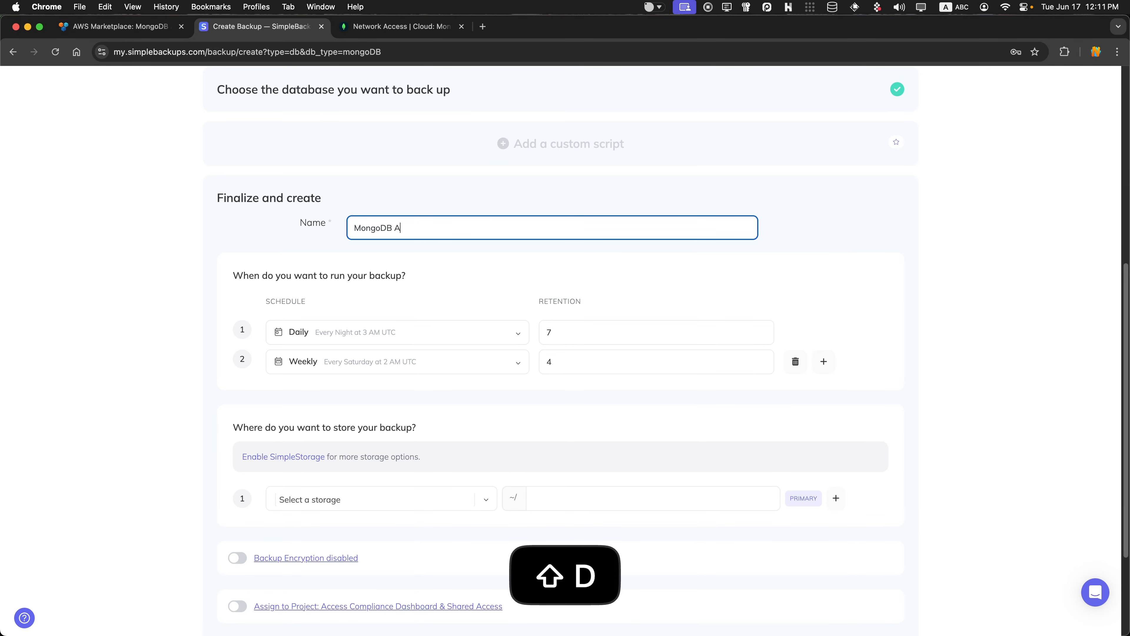
click(795, 361)
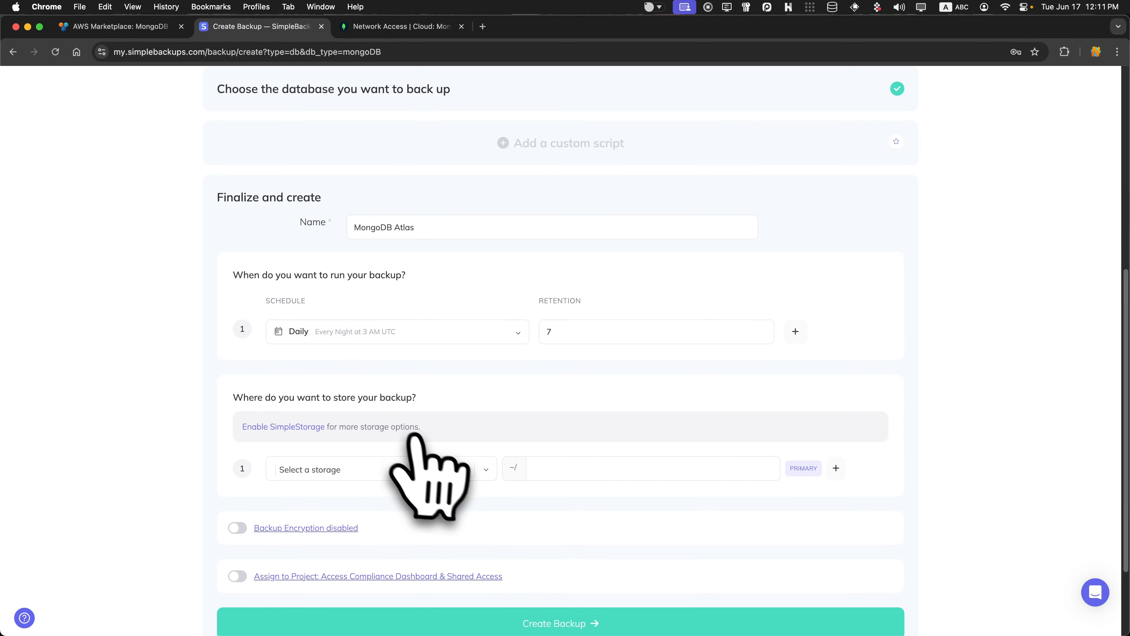
scroll(440, 437, down, 1)
click(835, 453)
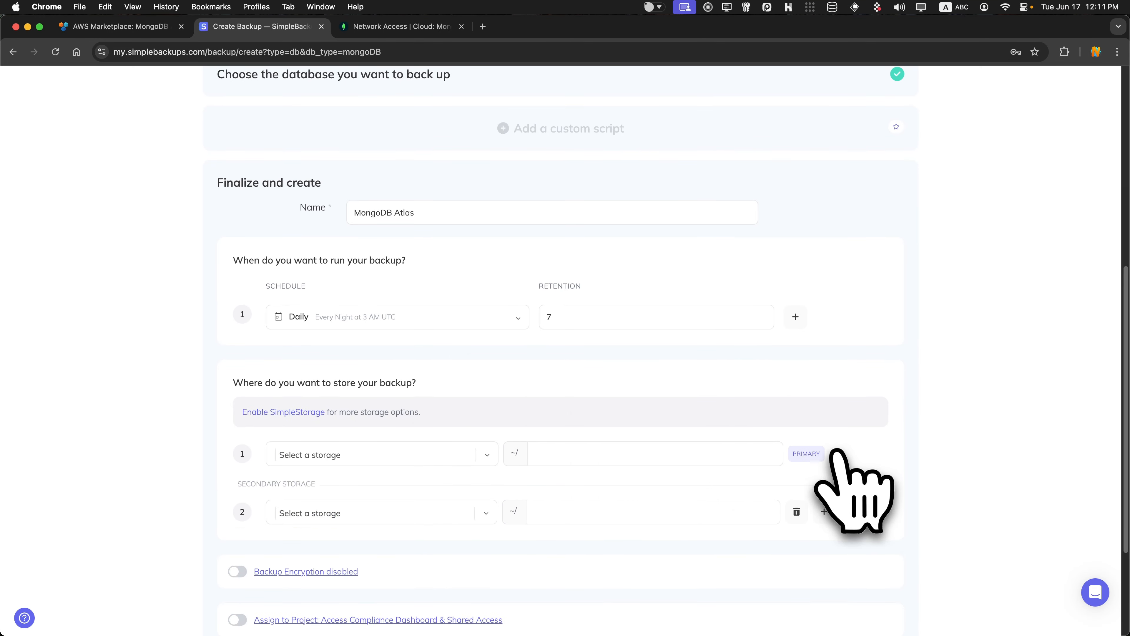
click(796, 511)
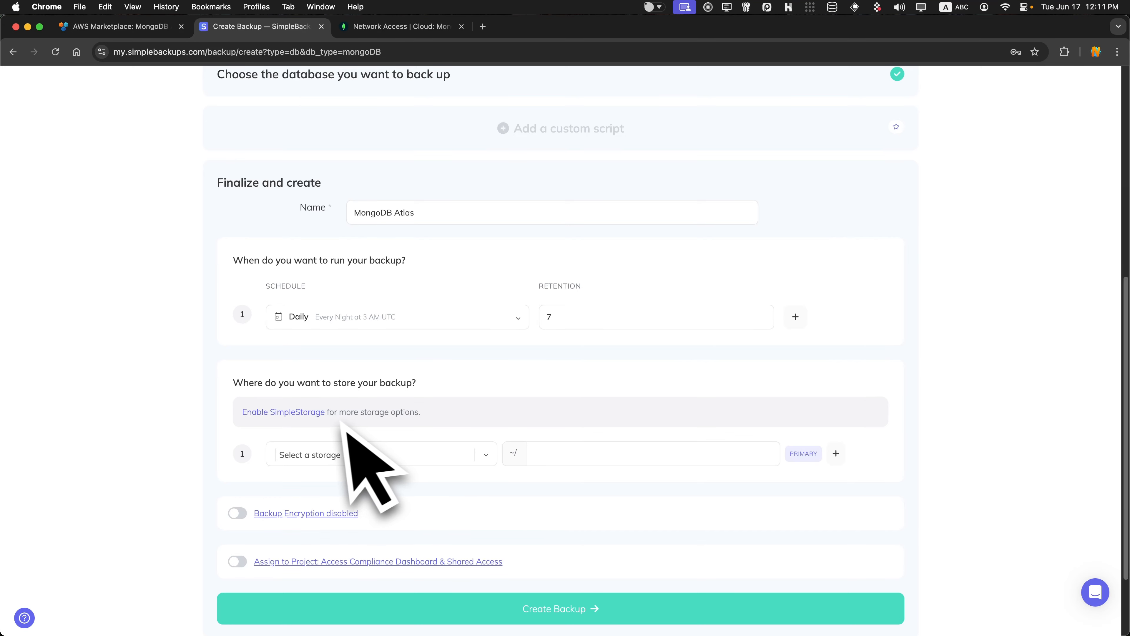
Enable SimpleStorage in Europe, choose SimpleStorage EU-NORTH-1, and leave encryption disabled.
click(320, 419)
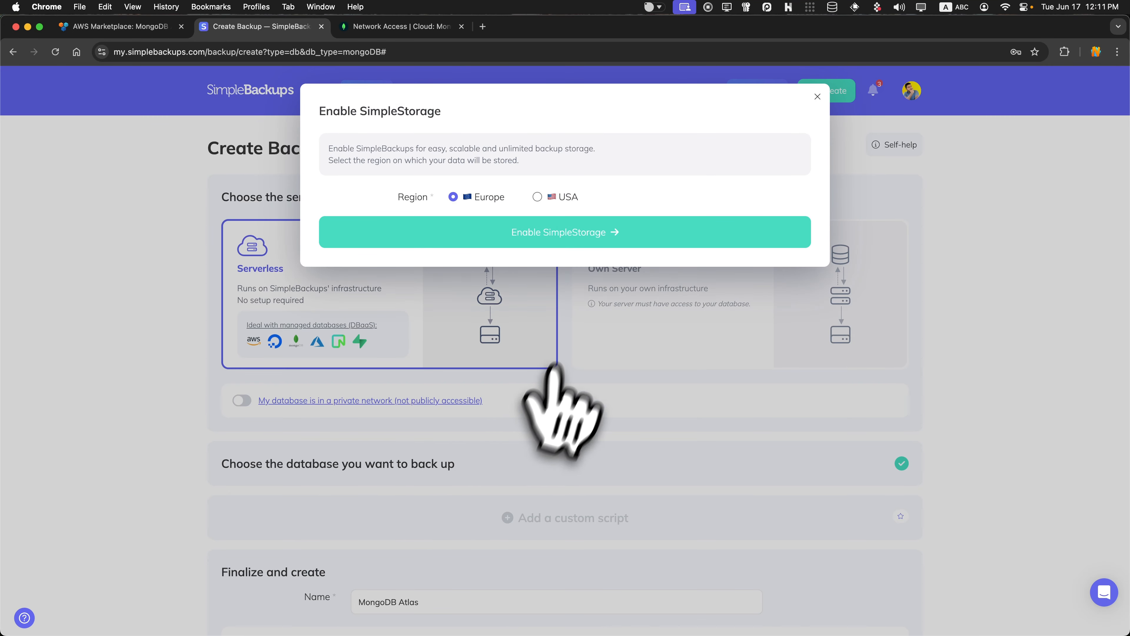
click(578, 240)
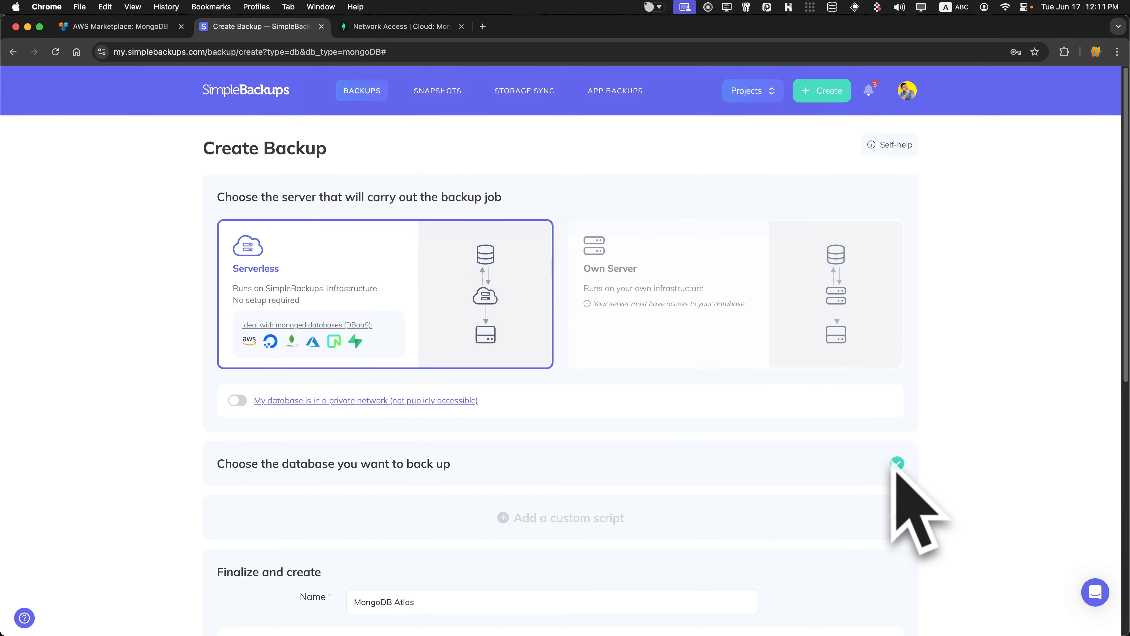
scroll(846, 492, down, 10)
click(400, 359)
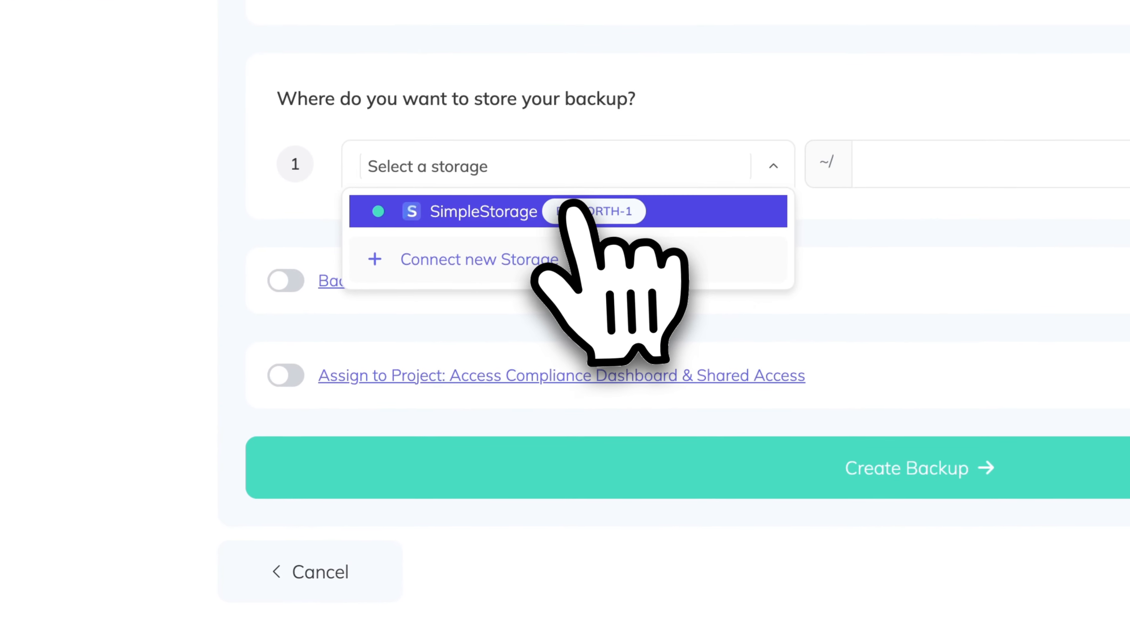
click(518, 247)
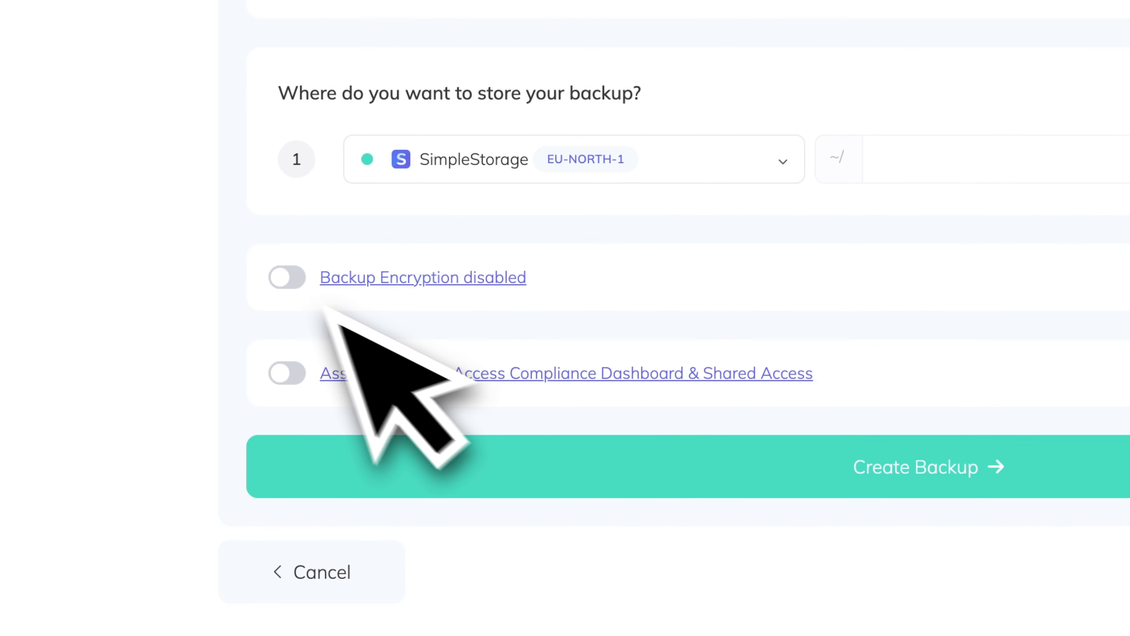
click(287, 277)
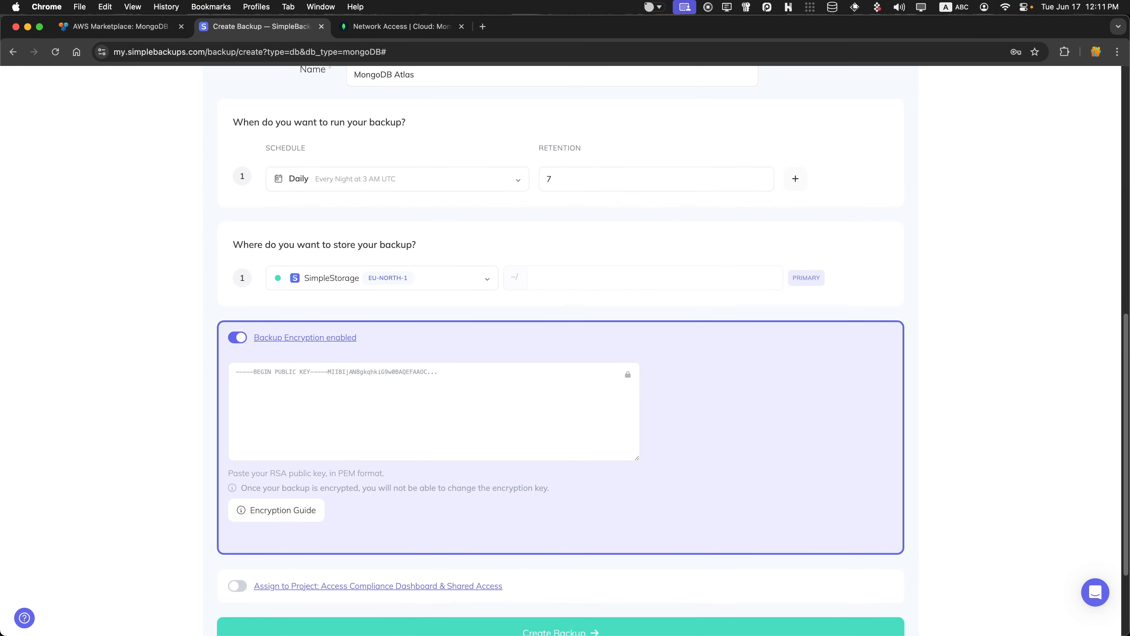
click(237, 337)
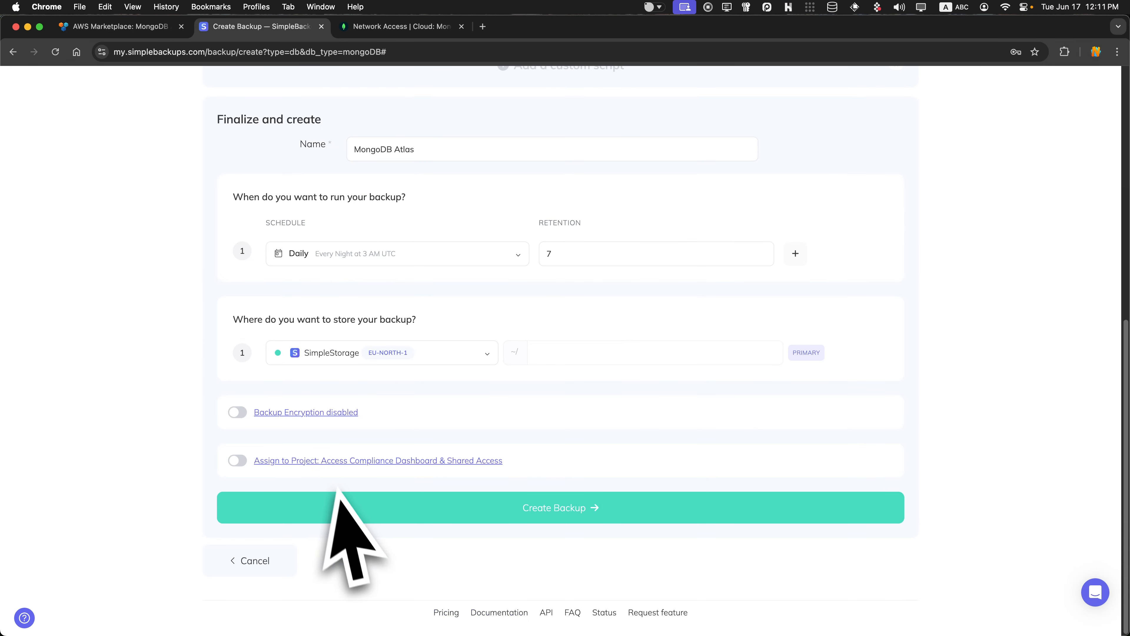
Create the MongoDB Atlas backup job, trigger Run now, and reload the job page.
click(363, 503)
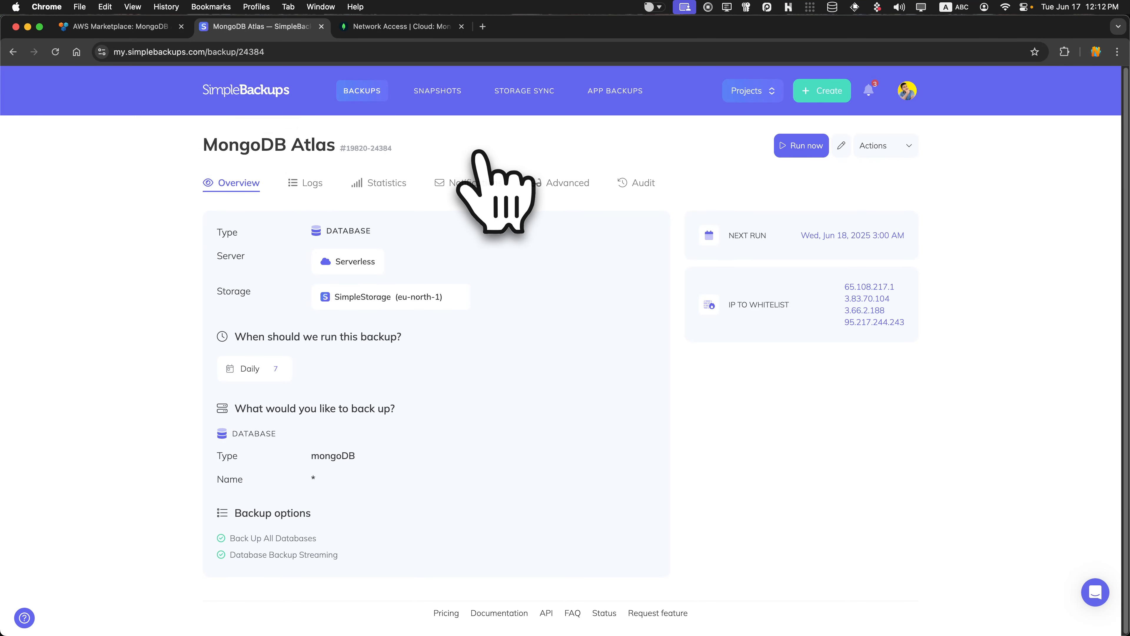
click(799, 147)
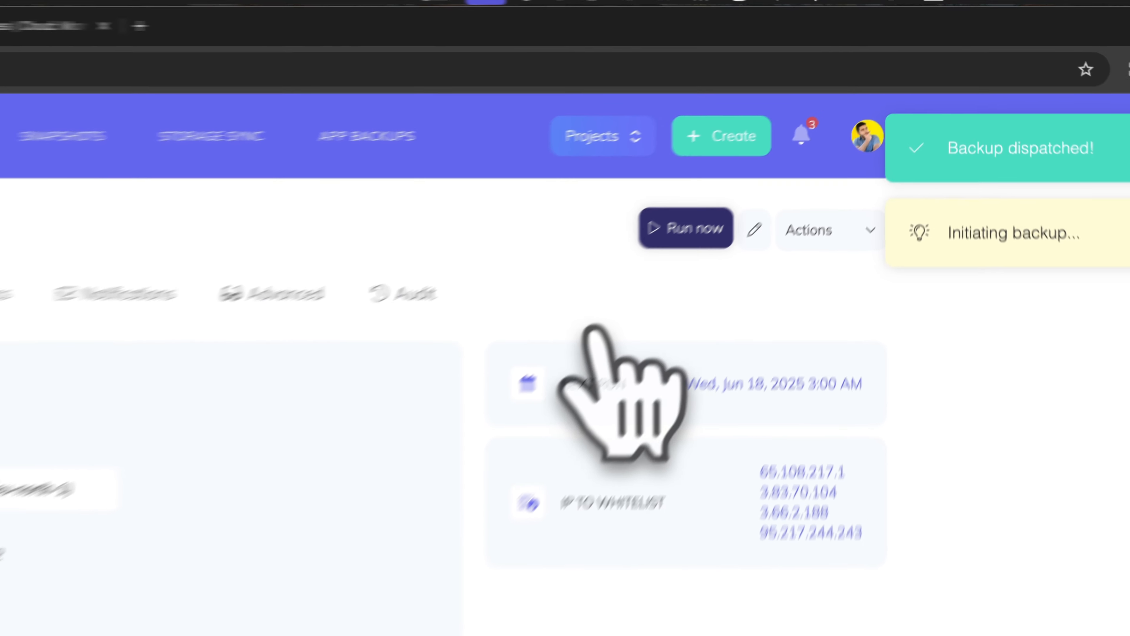
key(super+r)
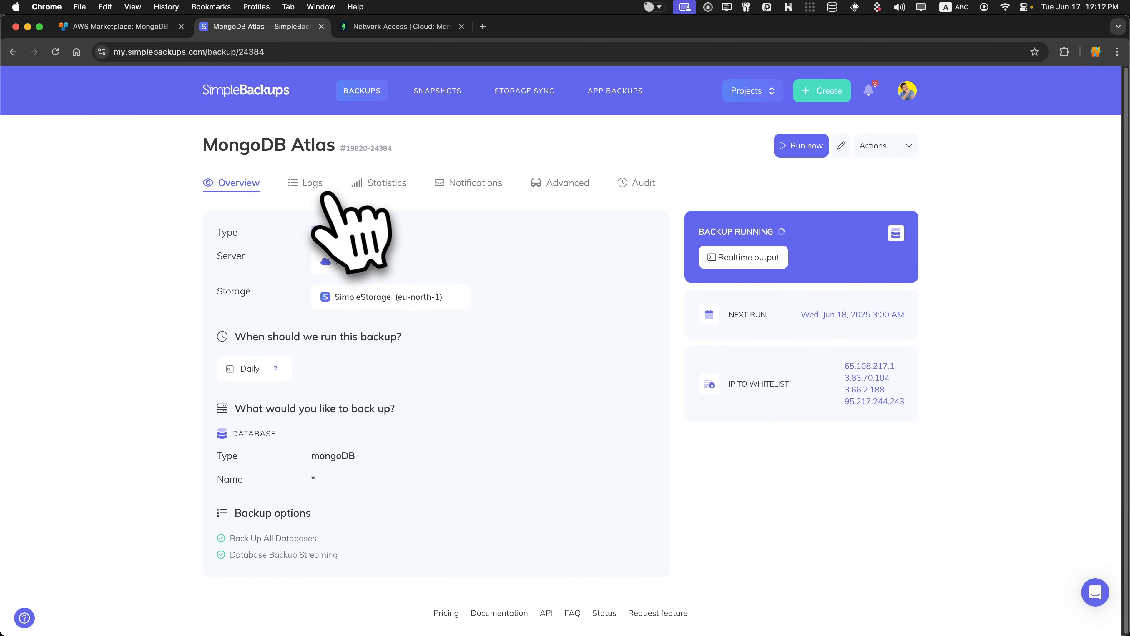
Inspect the running backup's console output from the Logs tab, then return to Overview.
click(313, 182)
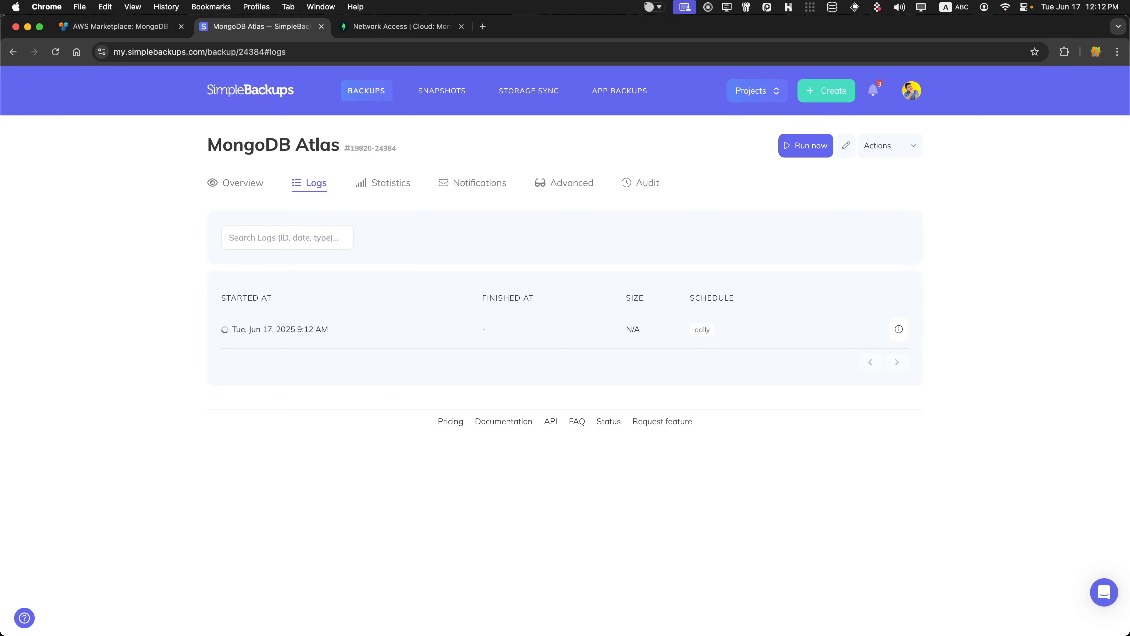
click(899, 328)
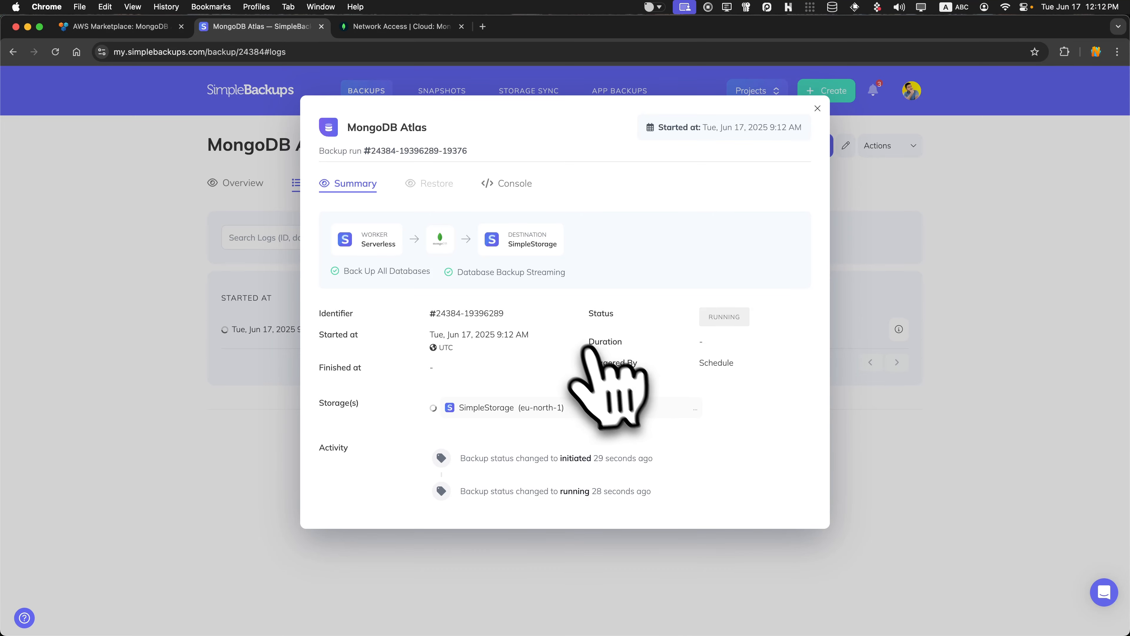
click(516, 184)
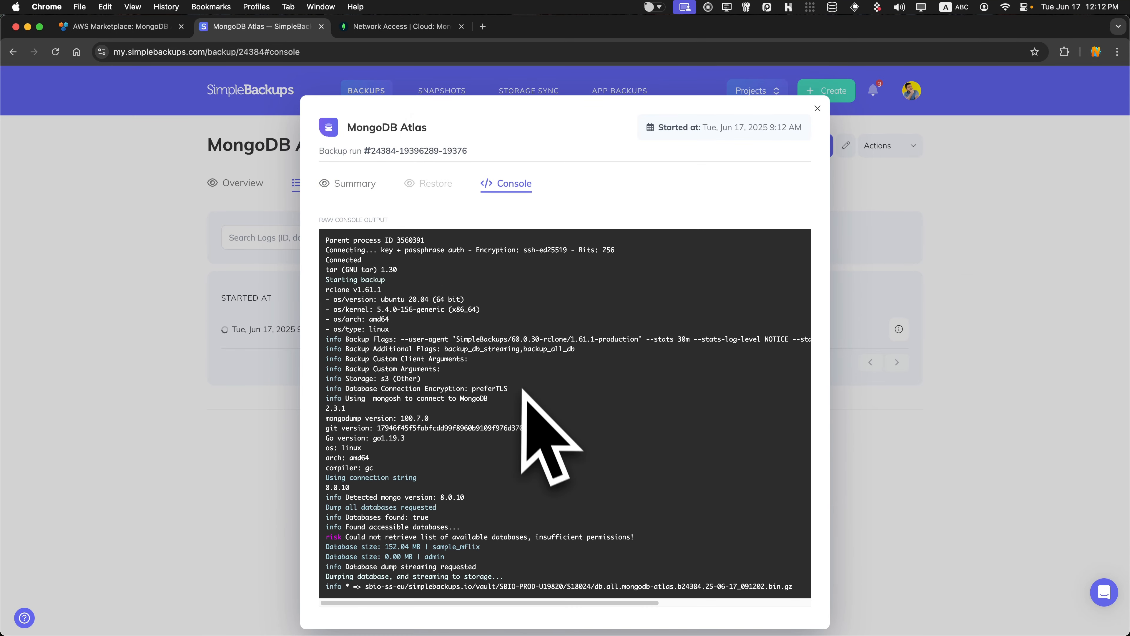
drag(361, 240, 611, 575)
click(637, 525)
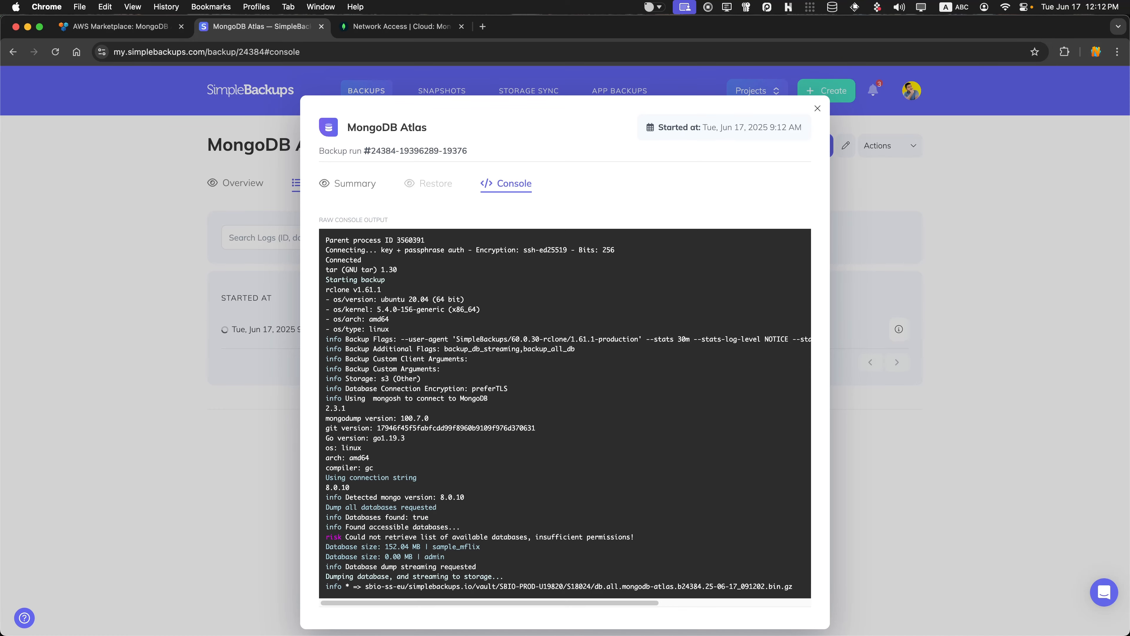
click(938, 244)
click(240, 183)
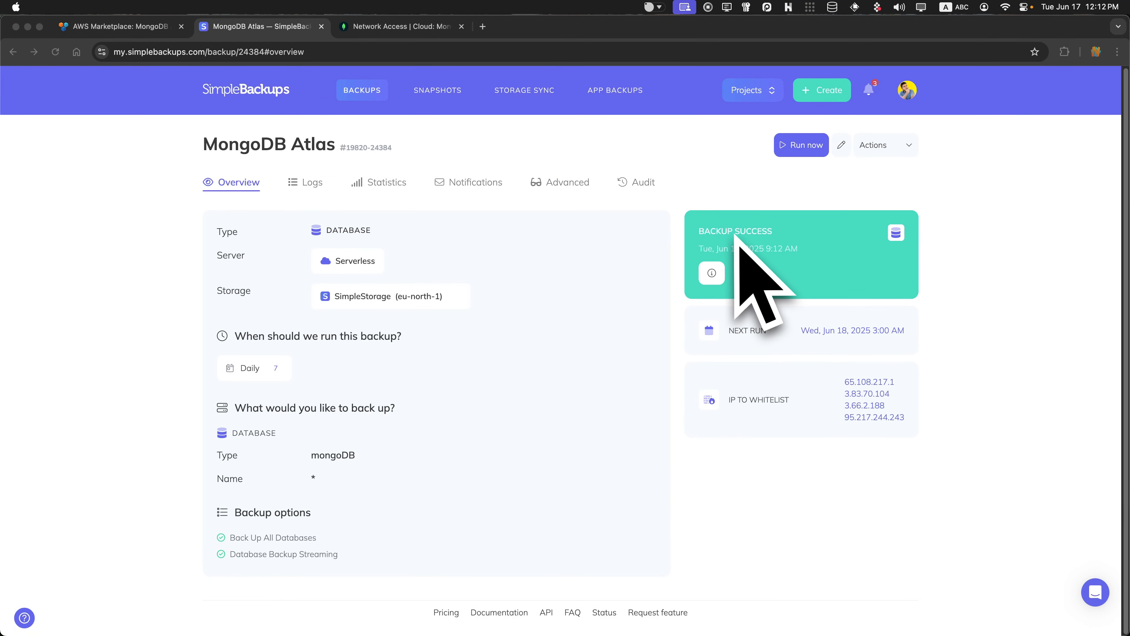
Open the Jun 17 Backup Success run's details and review its console output.
click(715, 253)
click(712, 273)
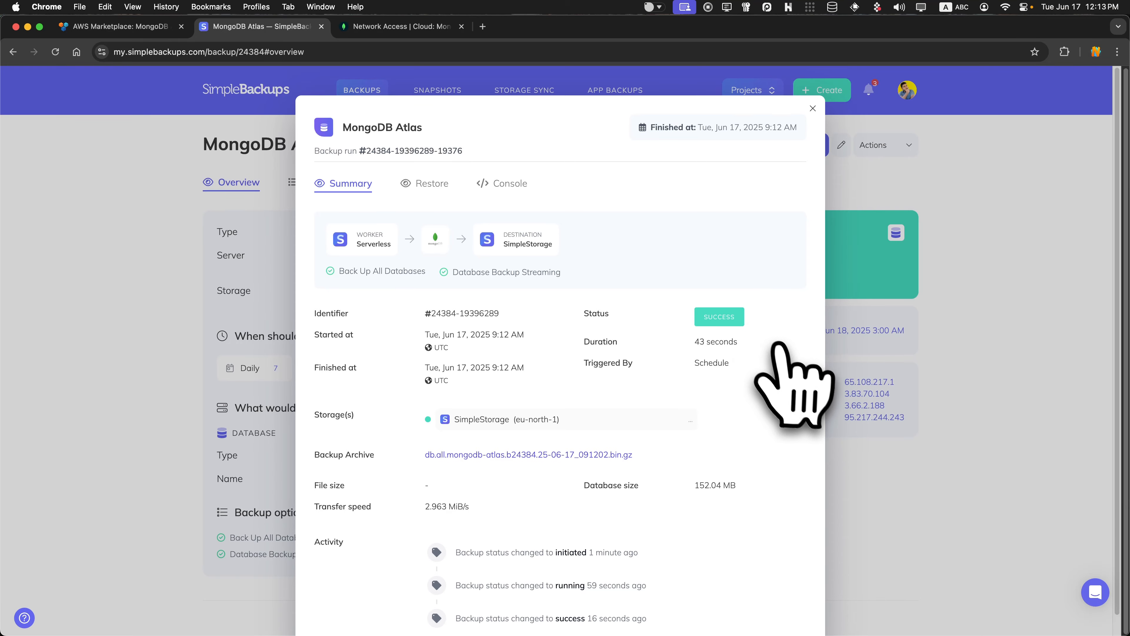
scroll(778, 345, down, 1)
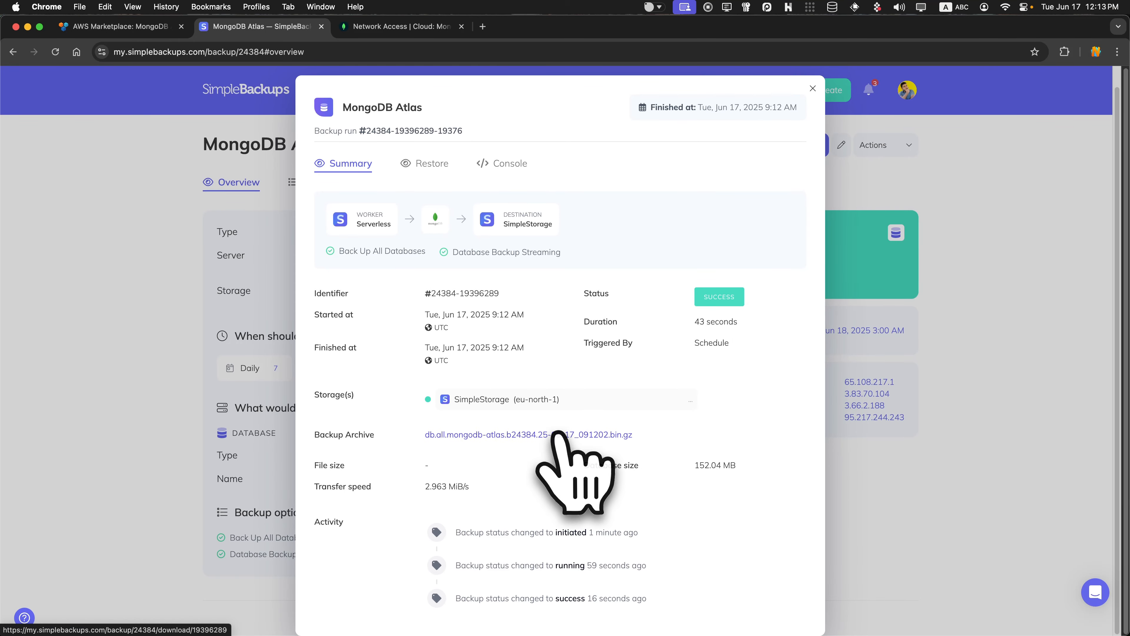
click(511, 166)
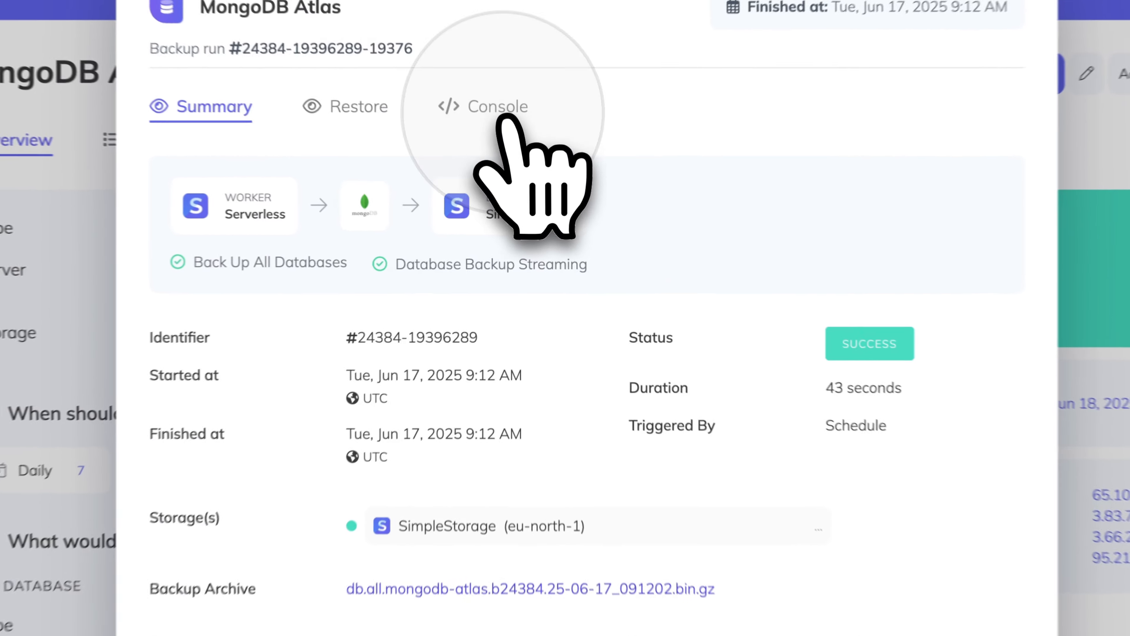
scroll(612, 442, down, 10)
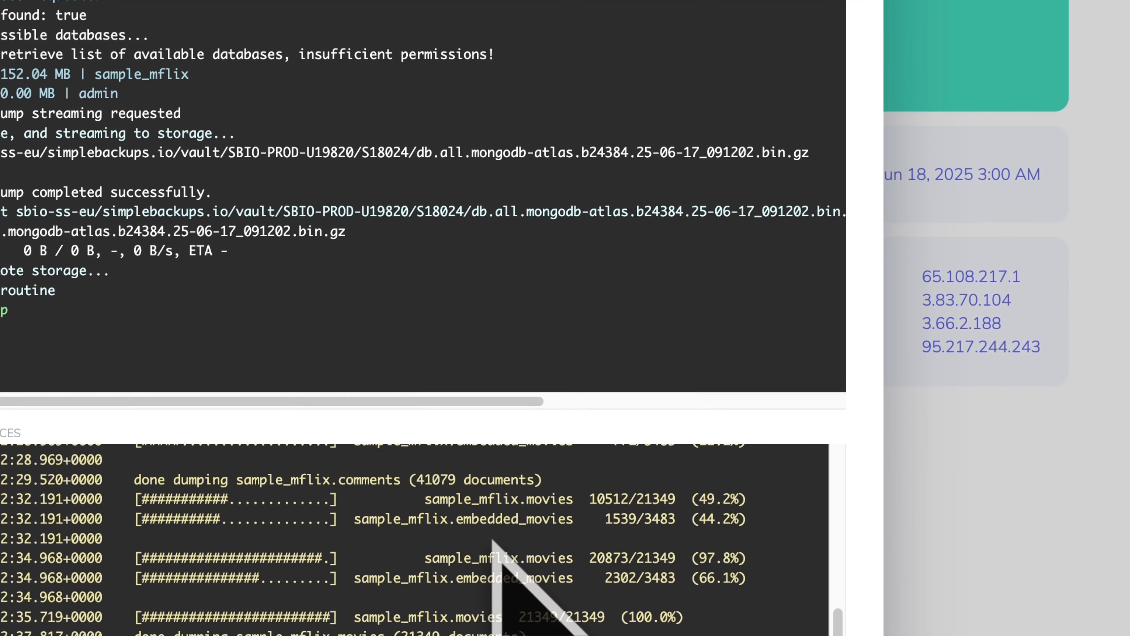
scroll(525, 519, up, 10)
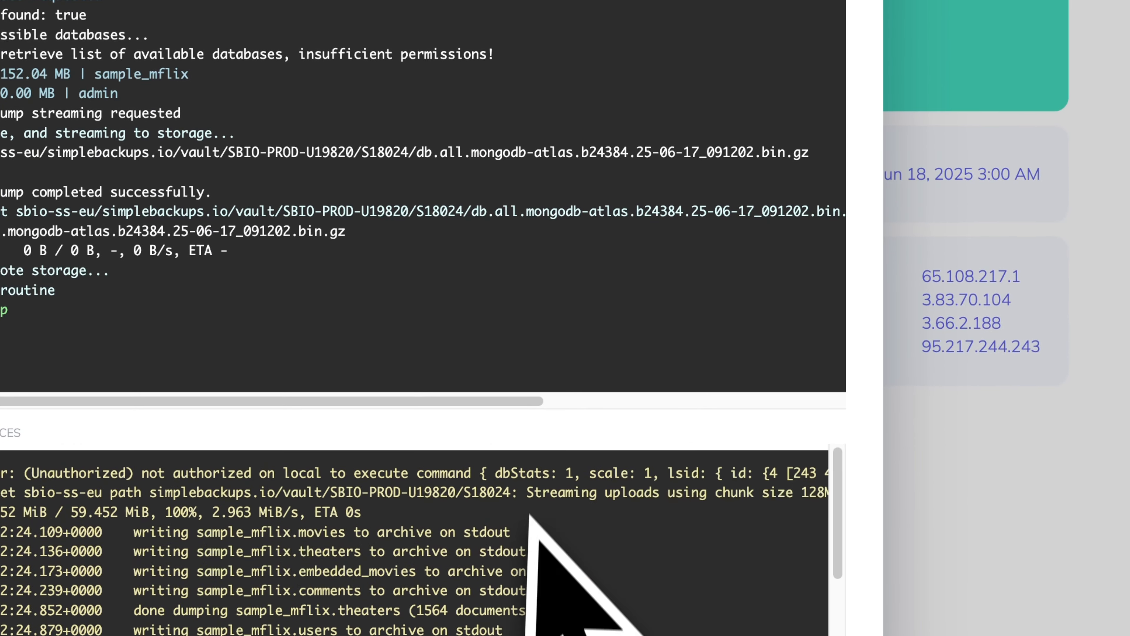
scroll(701, 223, up, 8)
Choose Manual restore in the run's Restore options and generate a signed download link.
click(373, 186)
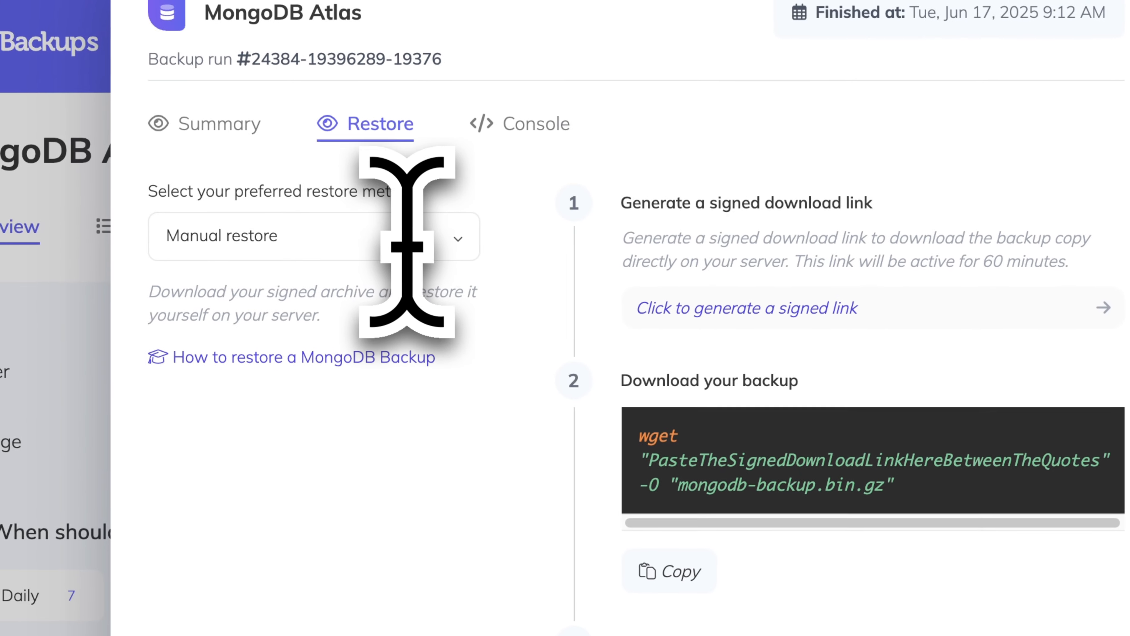
click(412, 238)
click(447, 317)
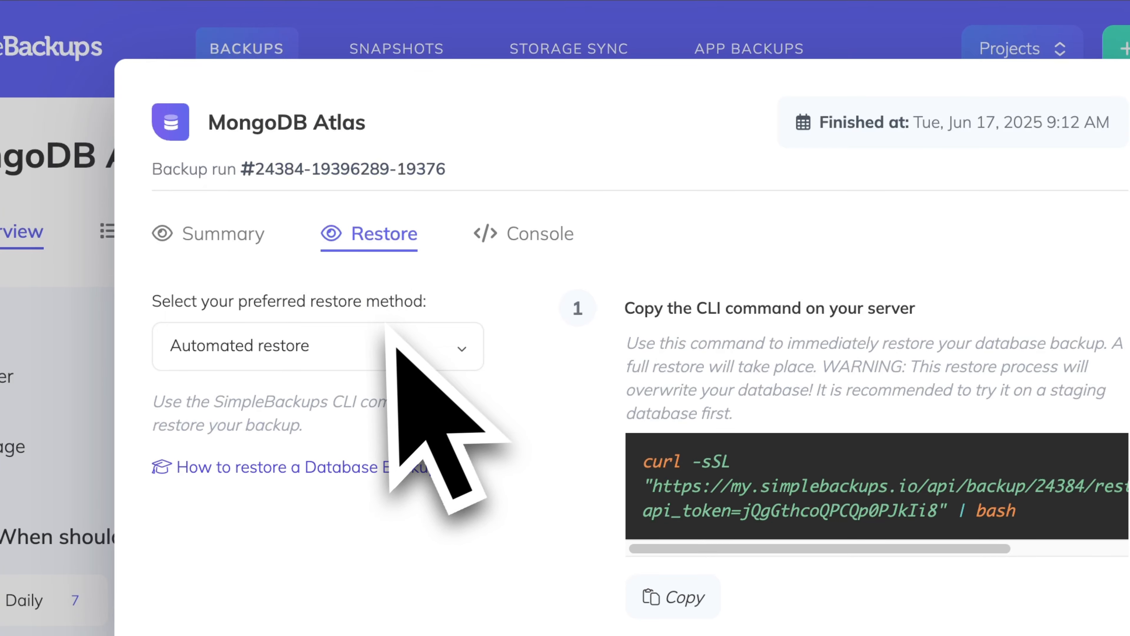
click(386, 331)
click(384, 391)
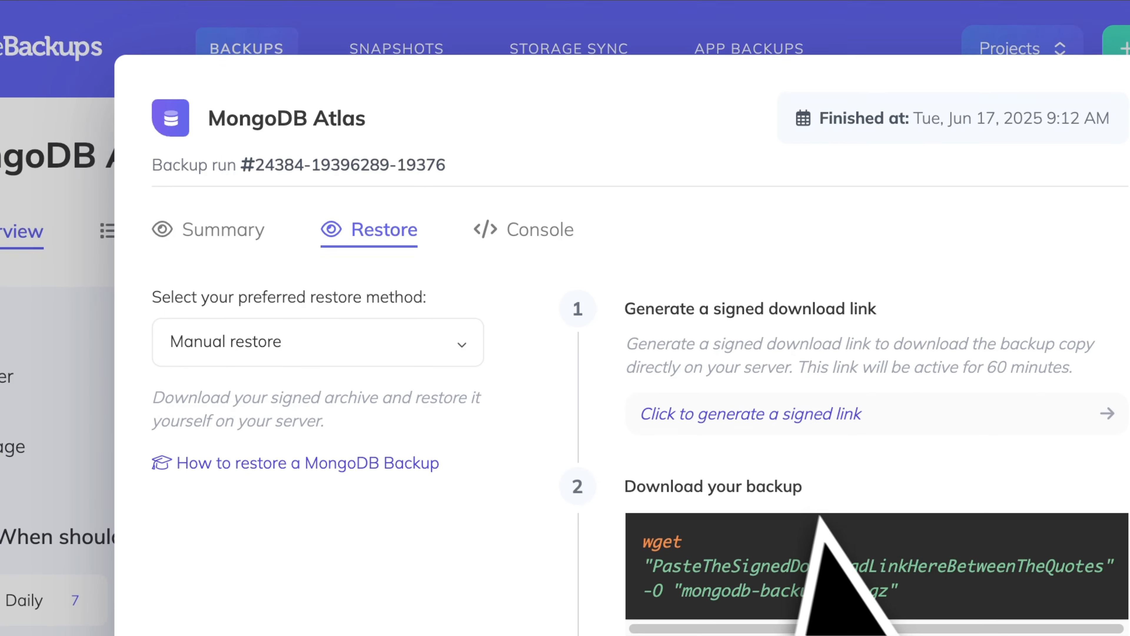
scroll(820, 518, down, 2)
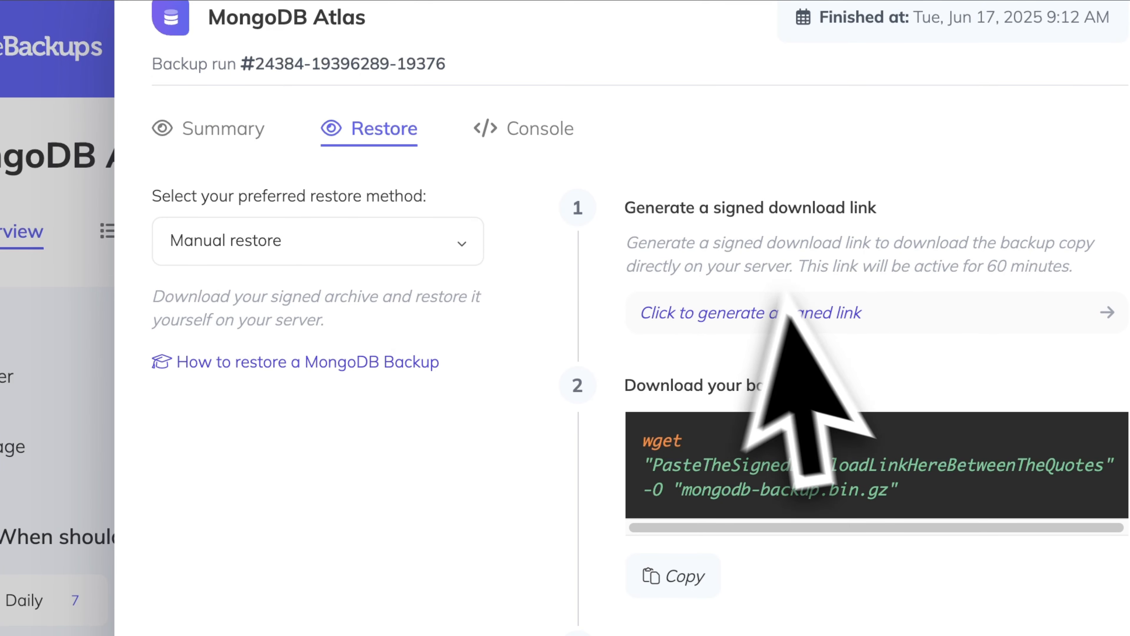
click(784, 307)
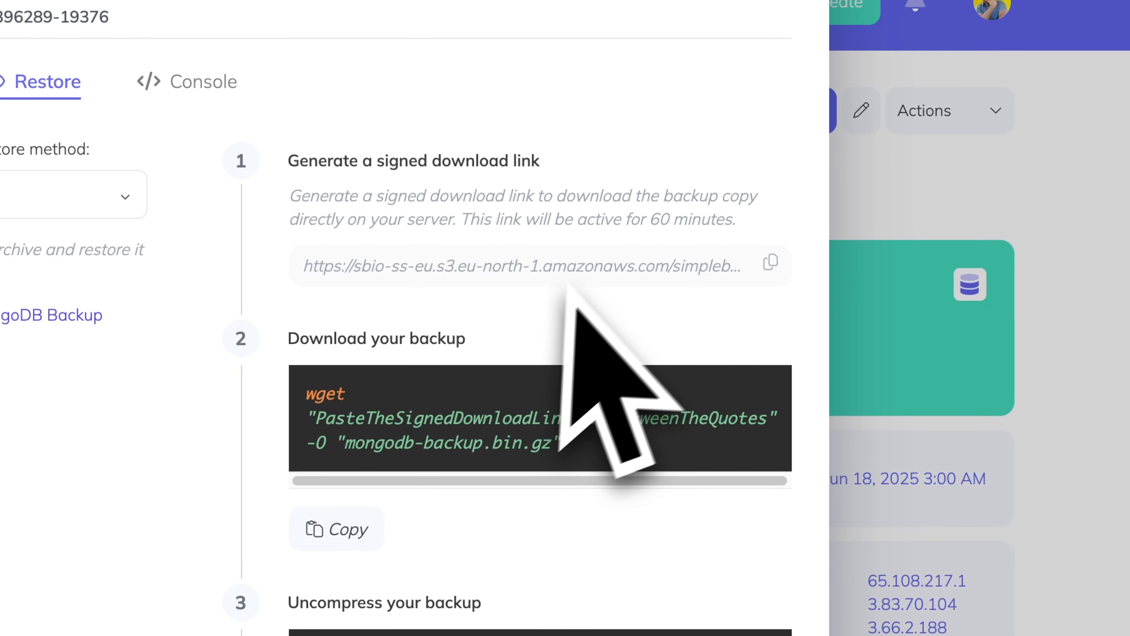